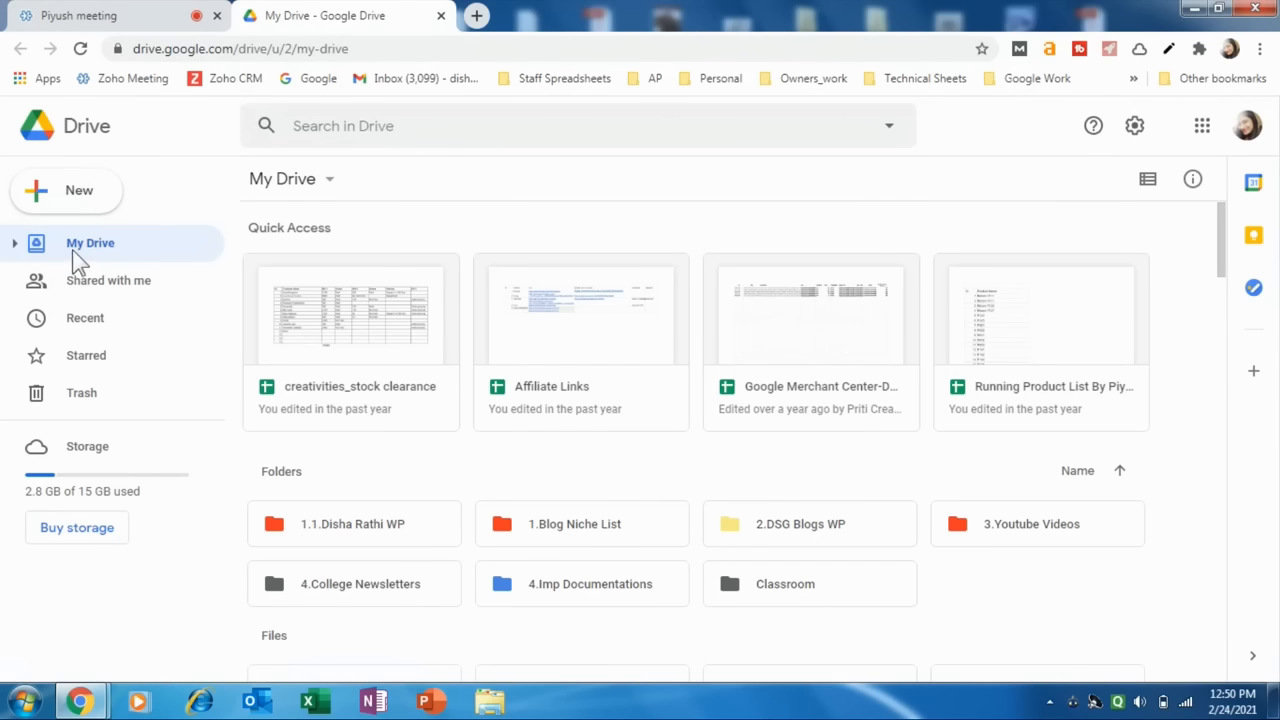
# Compare the contents of My Drive and Shared with me, ending in My Drive.
pyautogui.click(88, 243)
pyautogui.scroll(-2, 700, 380)
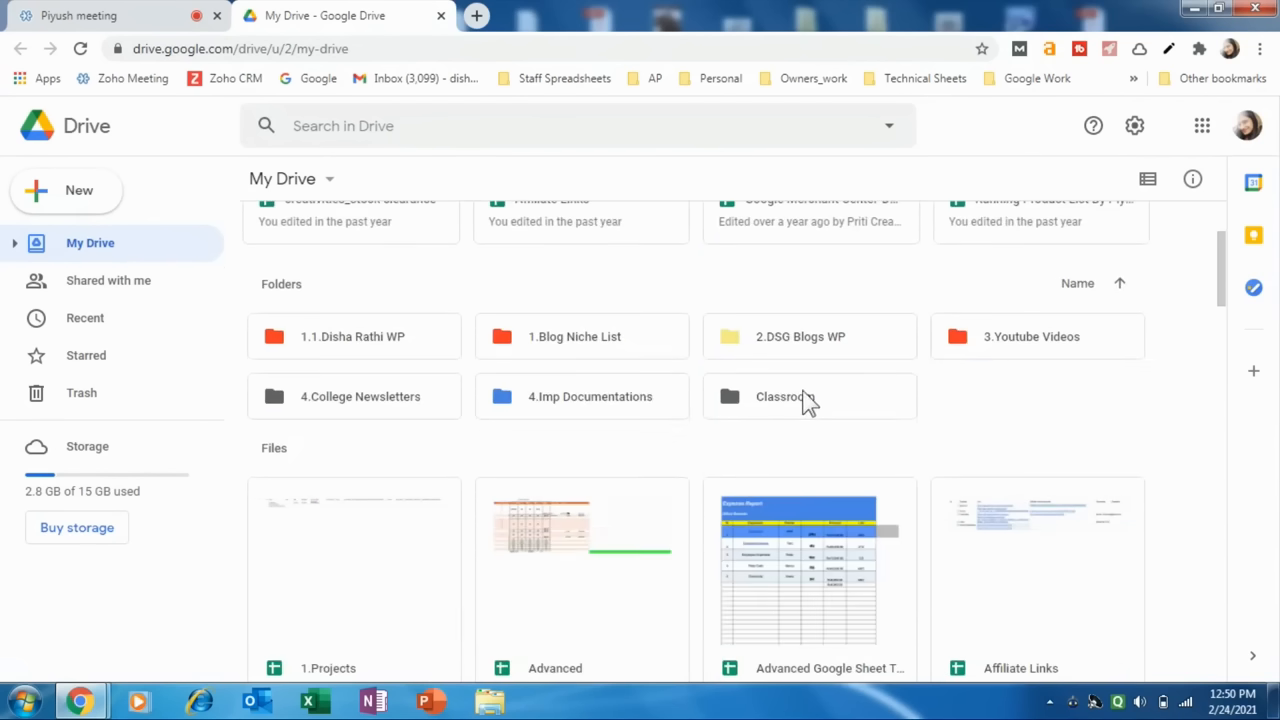
pyautogui.scroll(2, 335, 445)
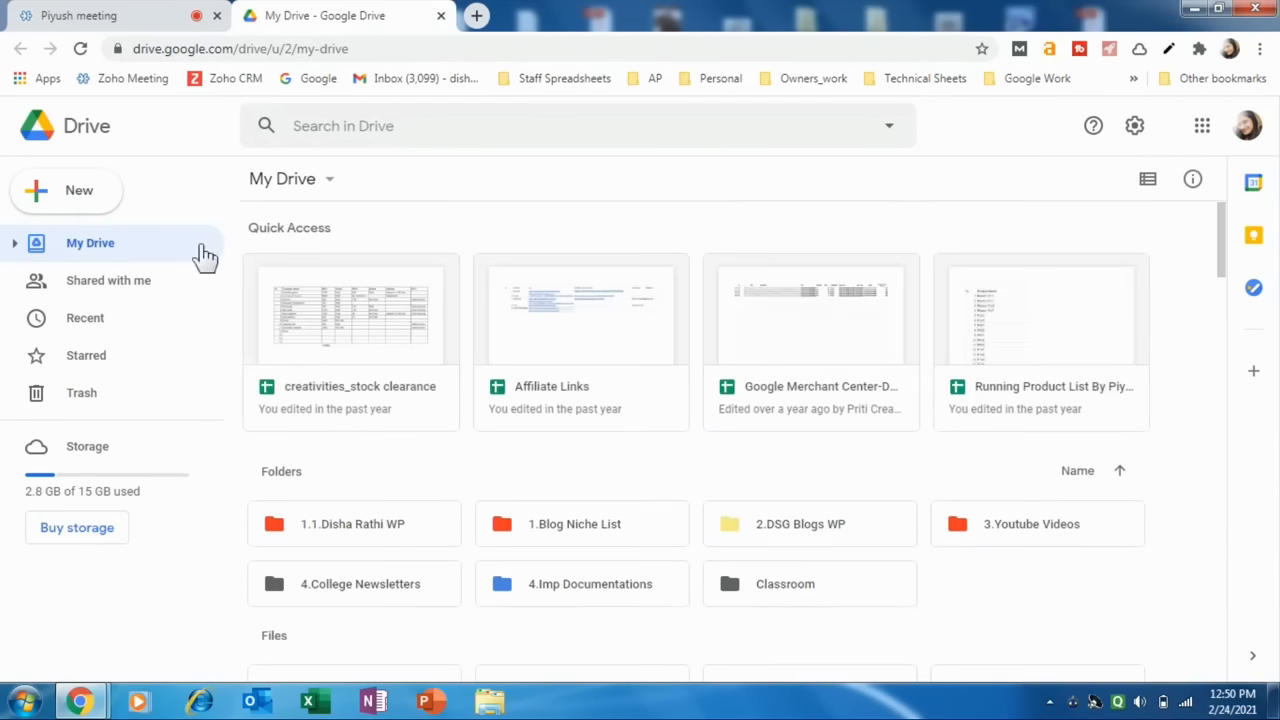
pyautogui.click(74, 285)
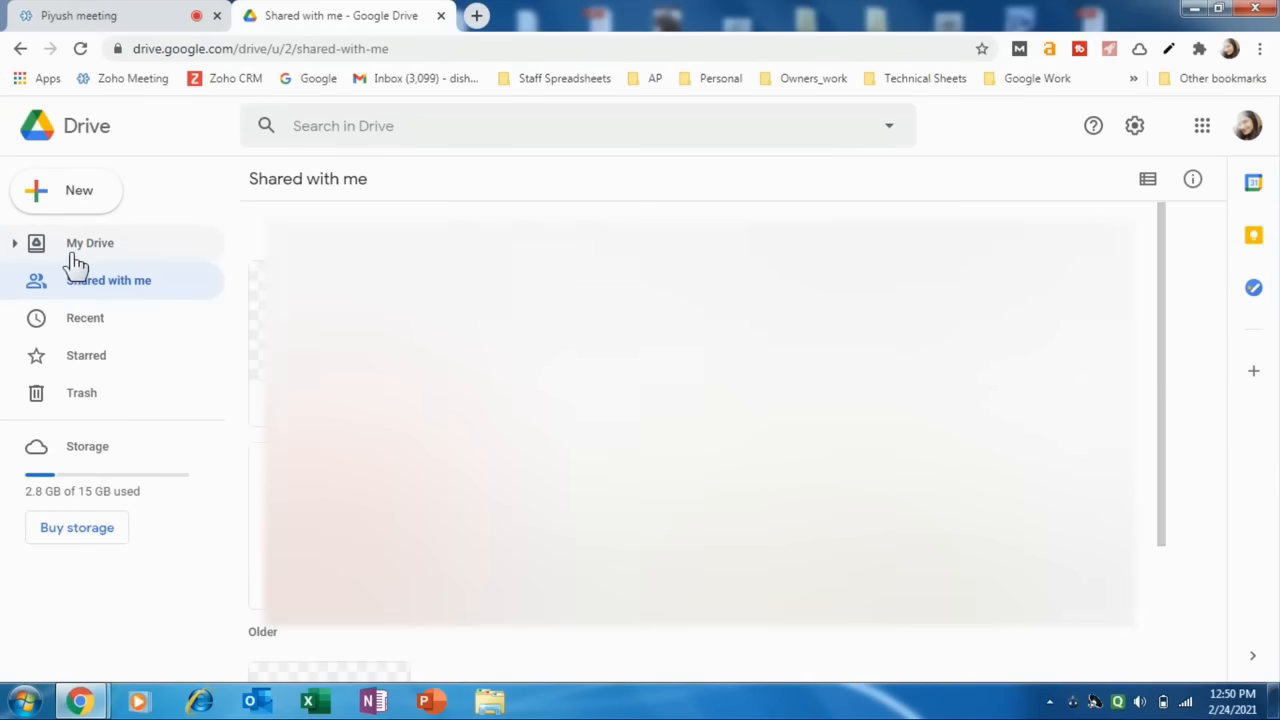
pyautogui.click(76, 259)
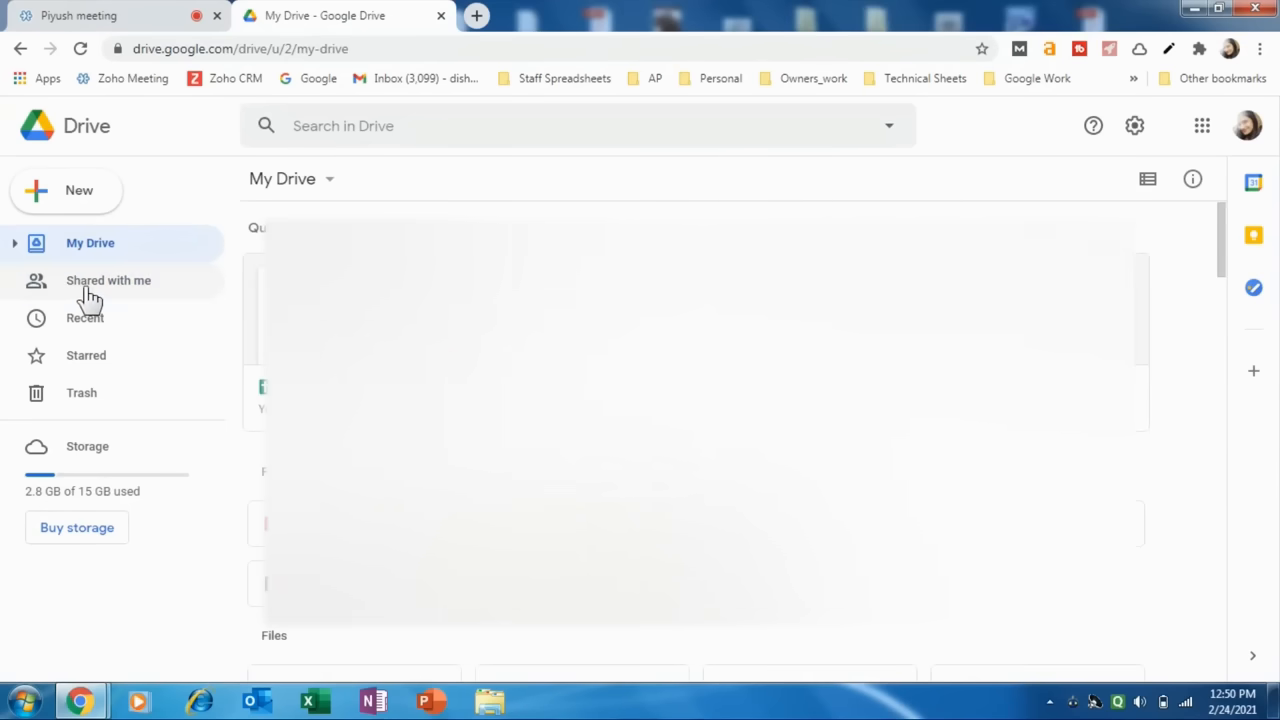
pyautogui.click(88, 293)
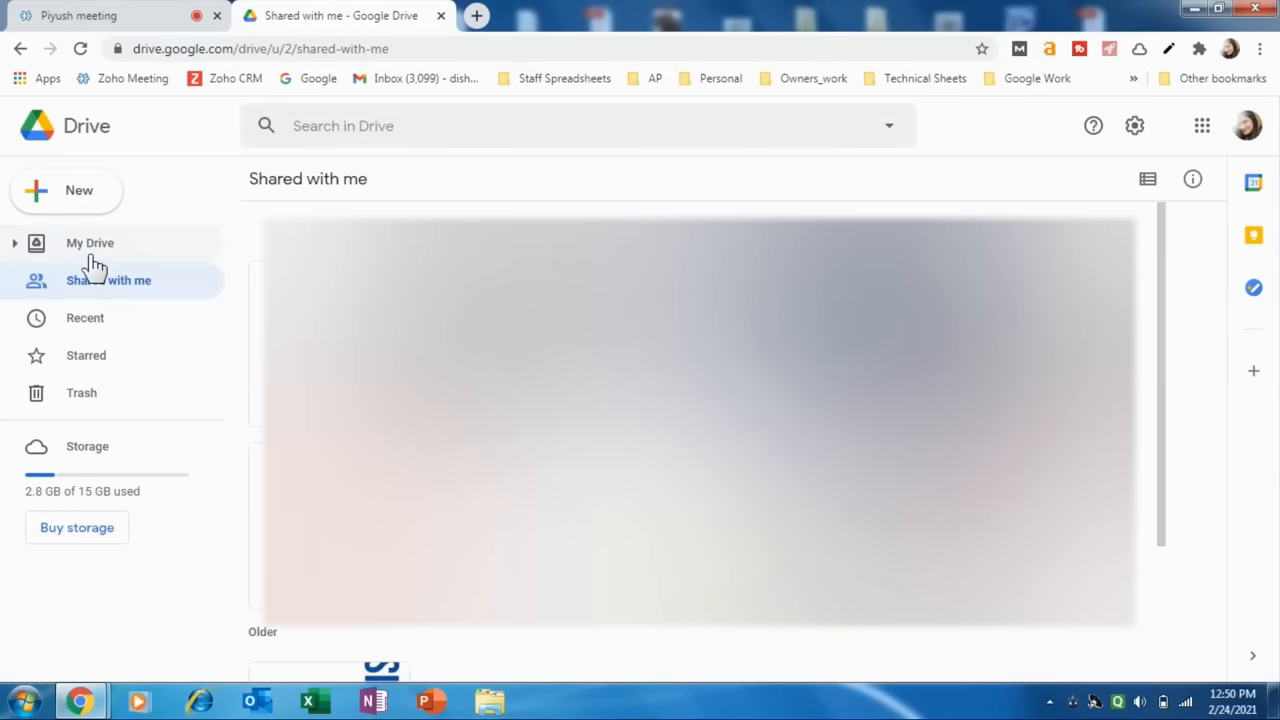
pyautogui.click(88, 254)
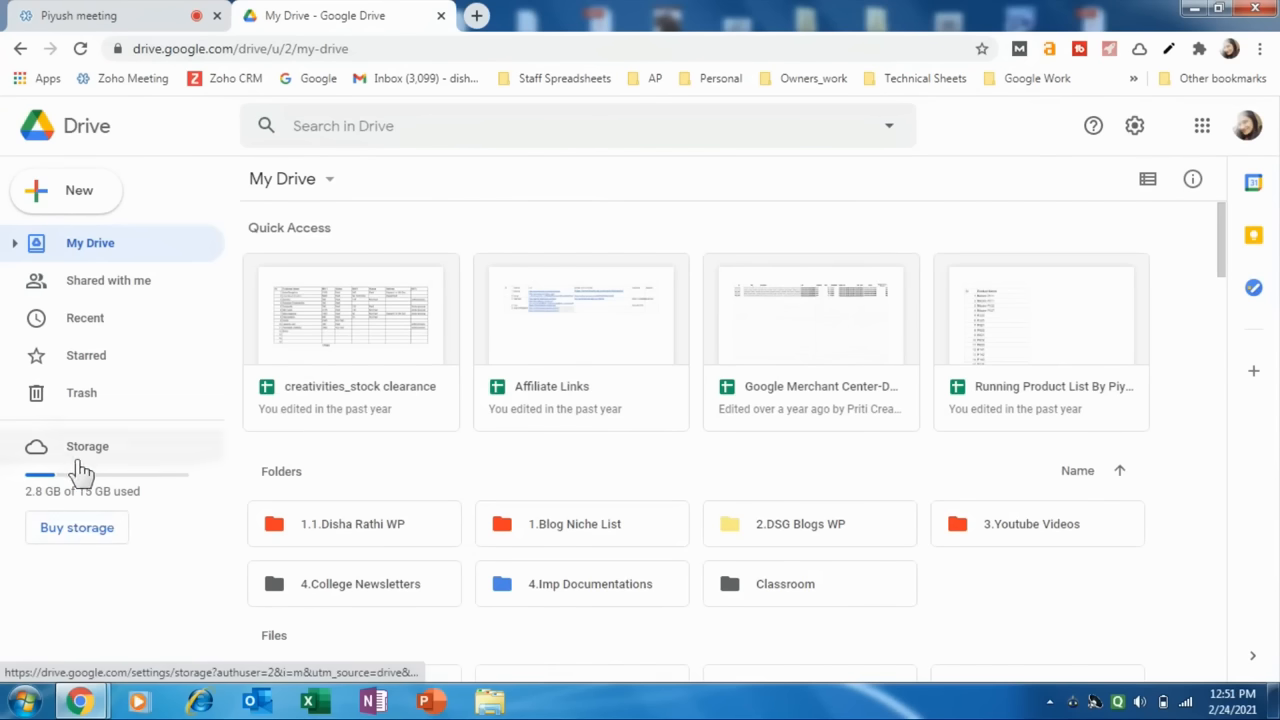
# Review the Google One storage upgrade plans from 15 GB to 2 TB, then close the plans page.
pyautogui.click(72, 545)
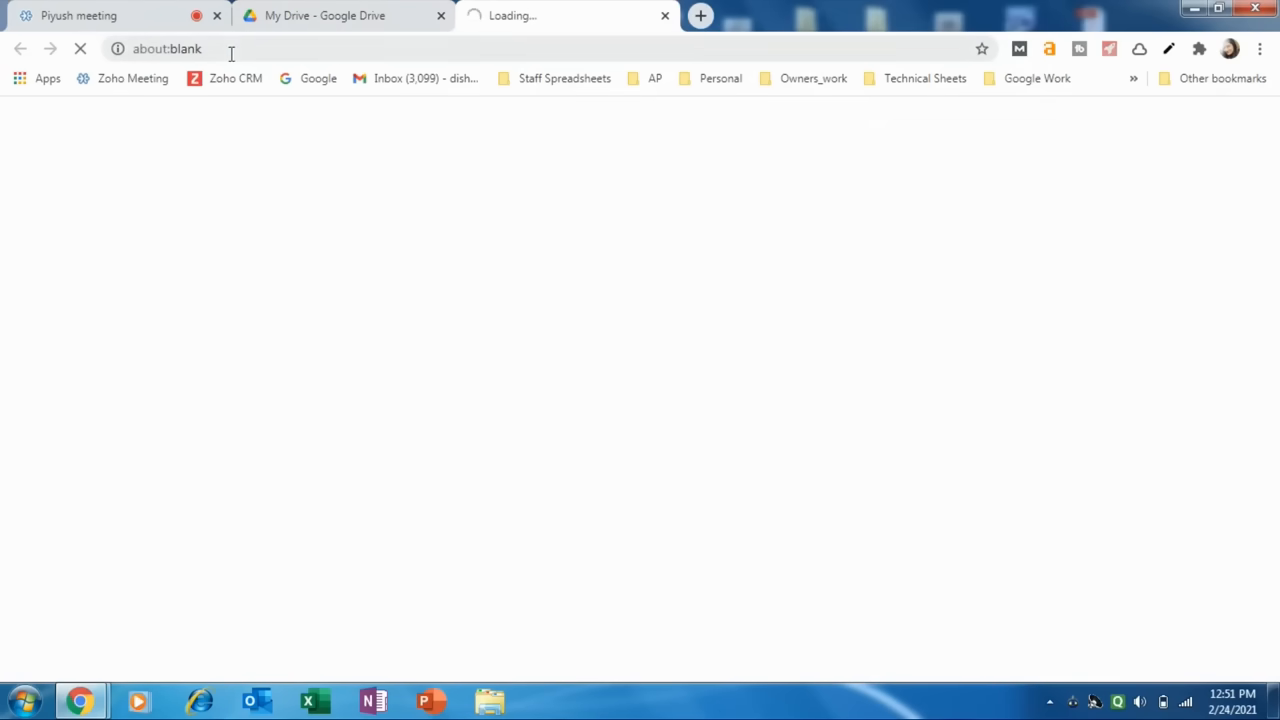
pyautogui.click(332, 48)
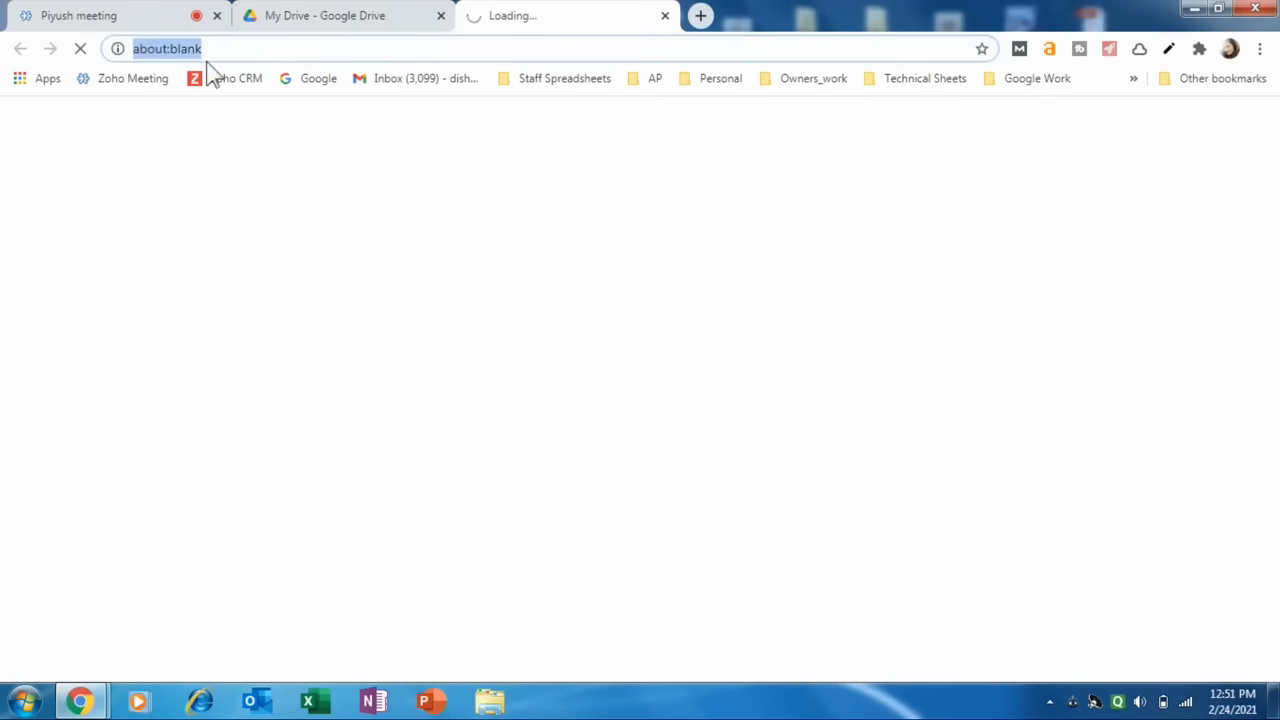
pyautogui.click(501, 48)
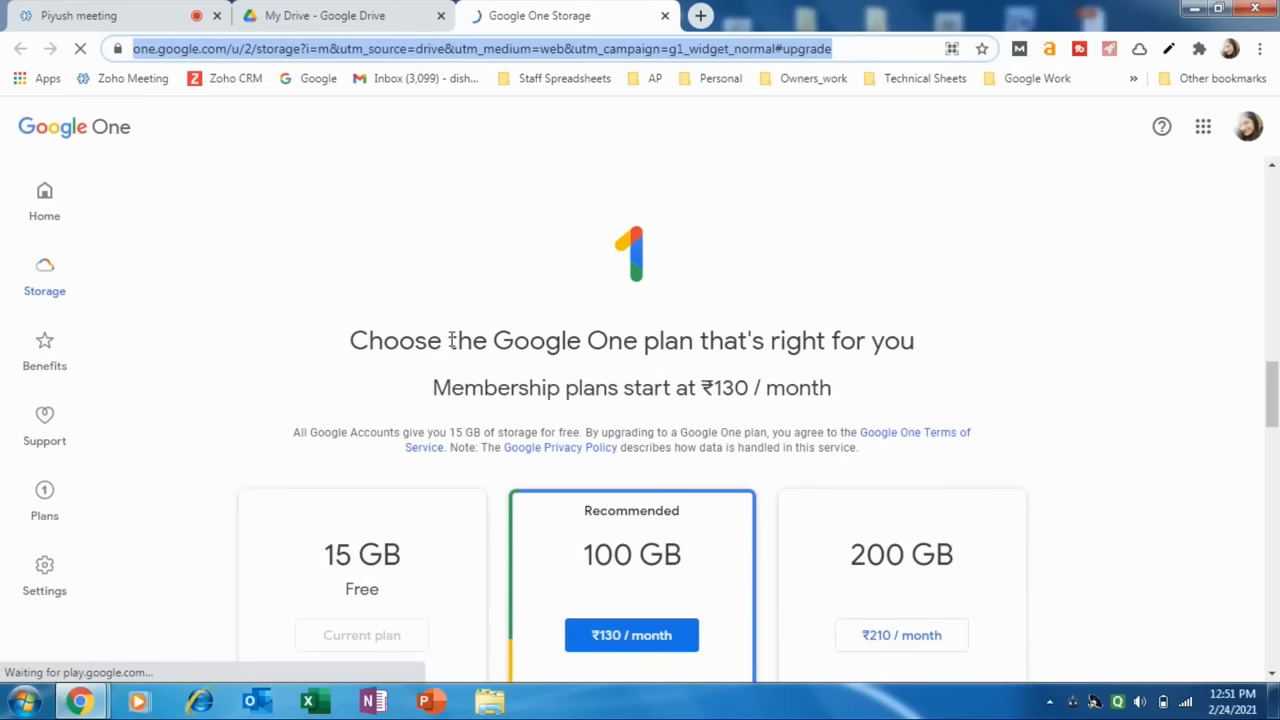
pyautogui.scroll(-2, 344, 463)
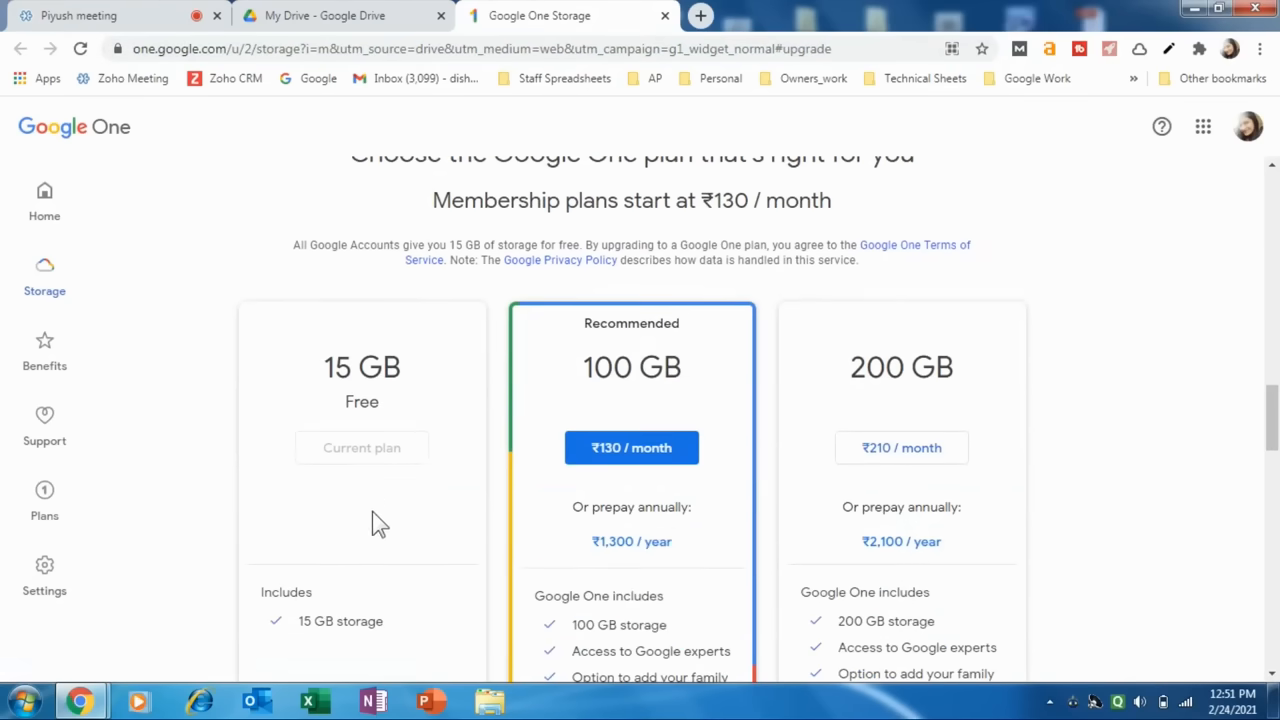
pyautogui.scroll(-2, 375, 520)
pyautogui.scroll(2, 364, 440)
pyautogui.scroll(-5, 792, 446)
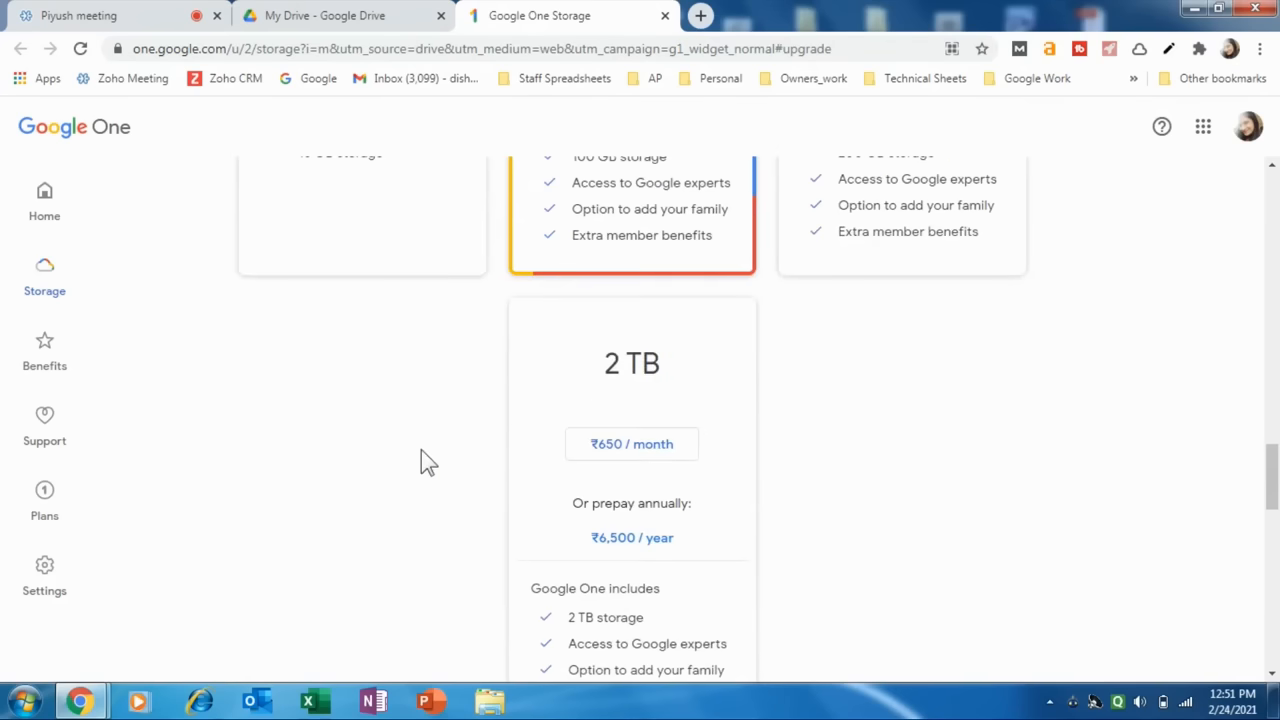
pyautogui.scroll(-3, 437, 545)
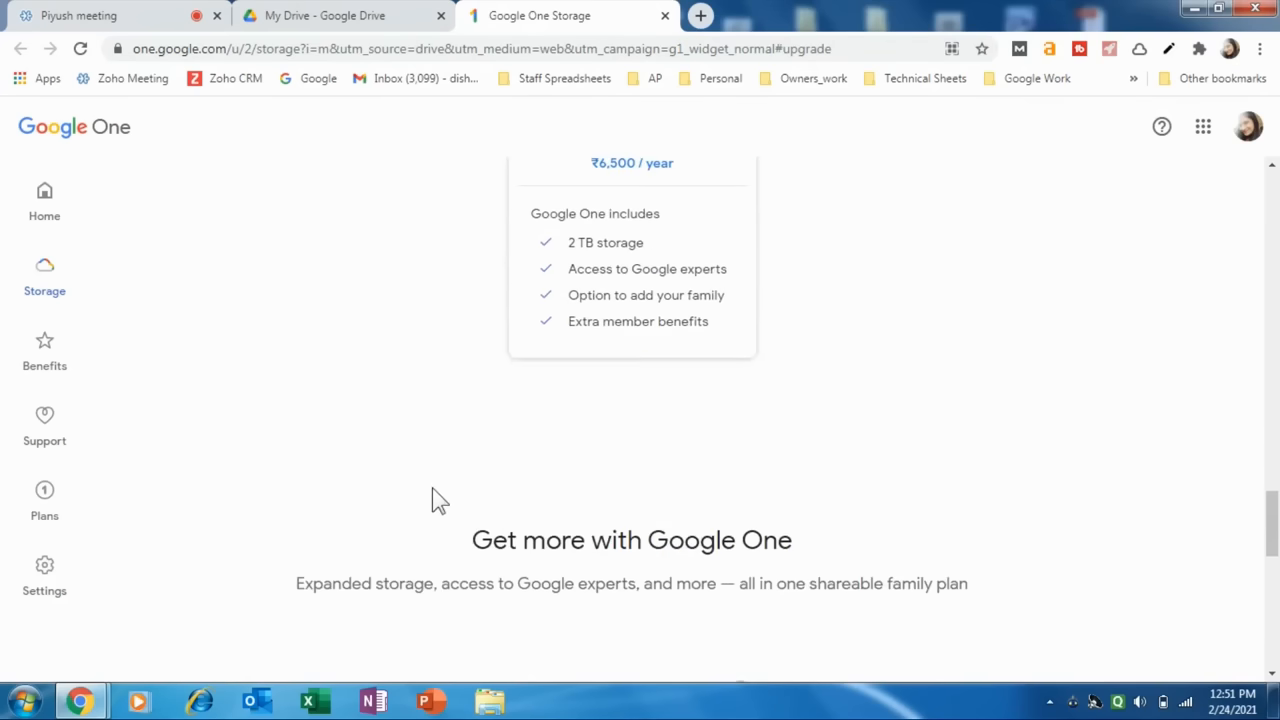
pyautogui.scroll(10, 436, 490)
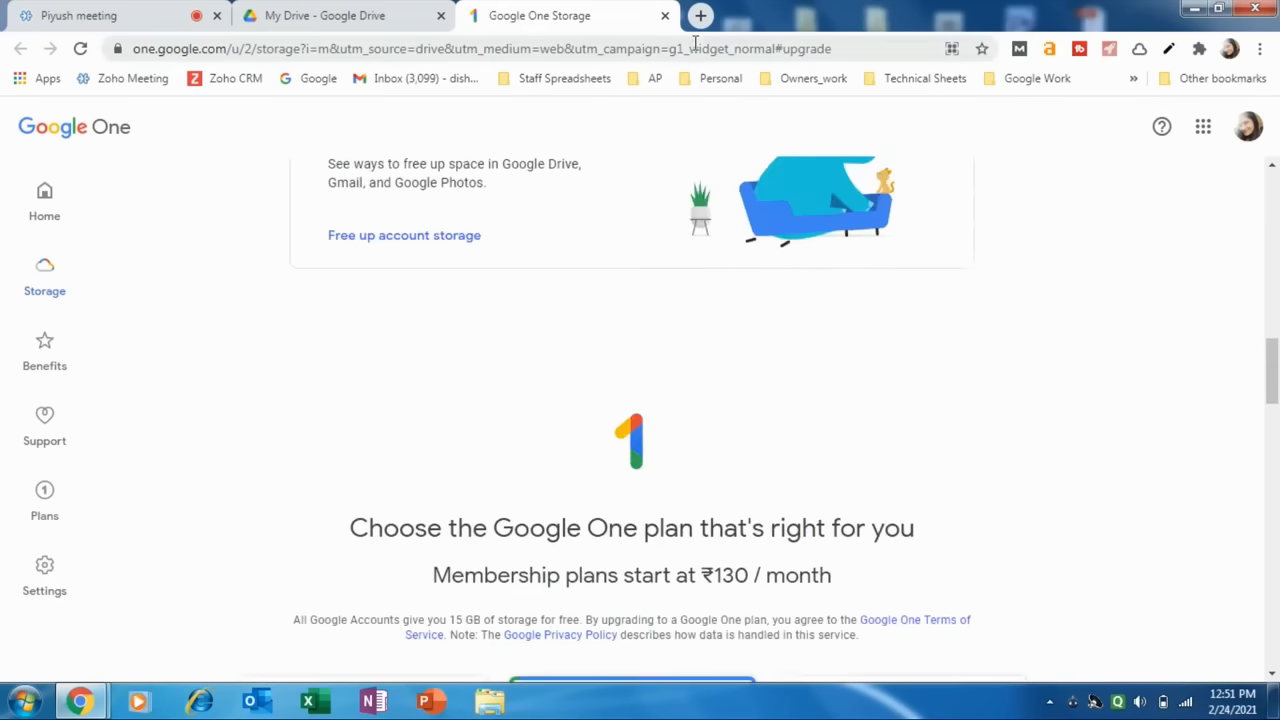
pyautogui.click(664, 15)
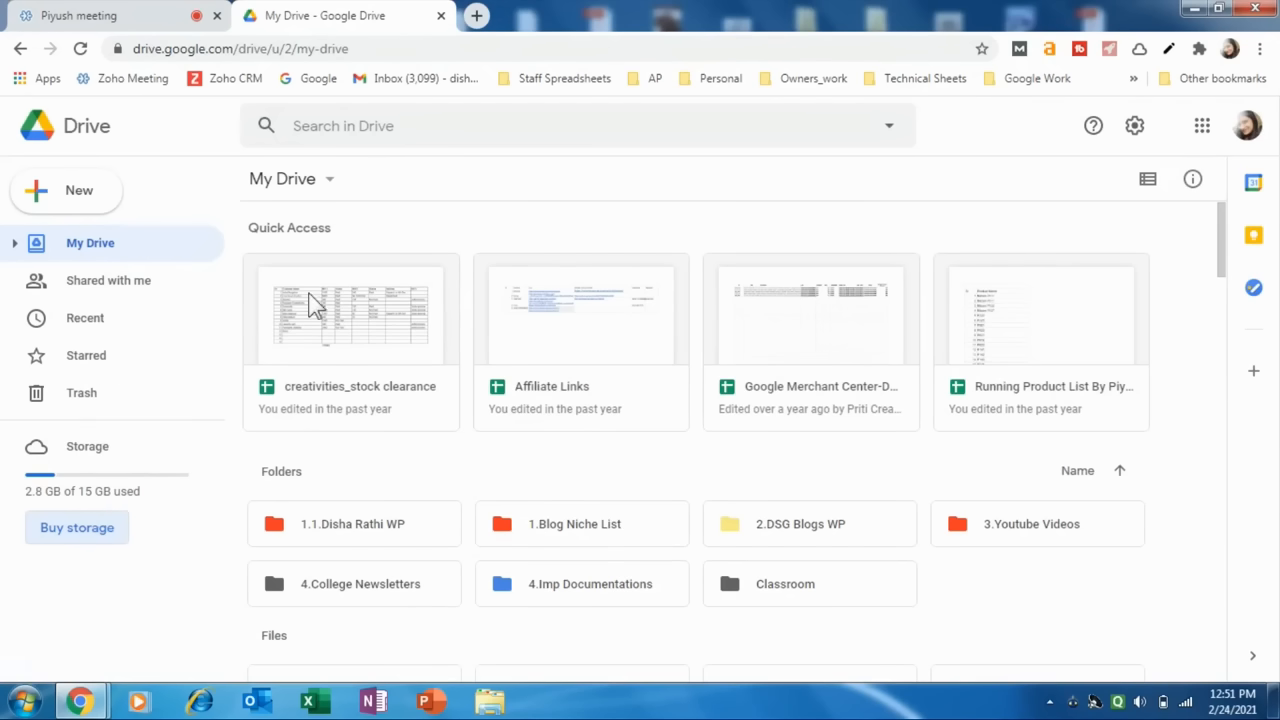
# Look over the Quick Access files and the folders in My Drive.
pyautogui.scroll(-1, 290, 480)
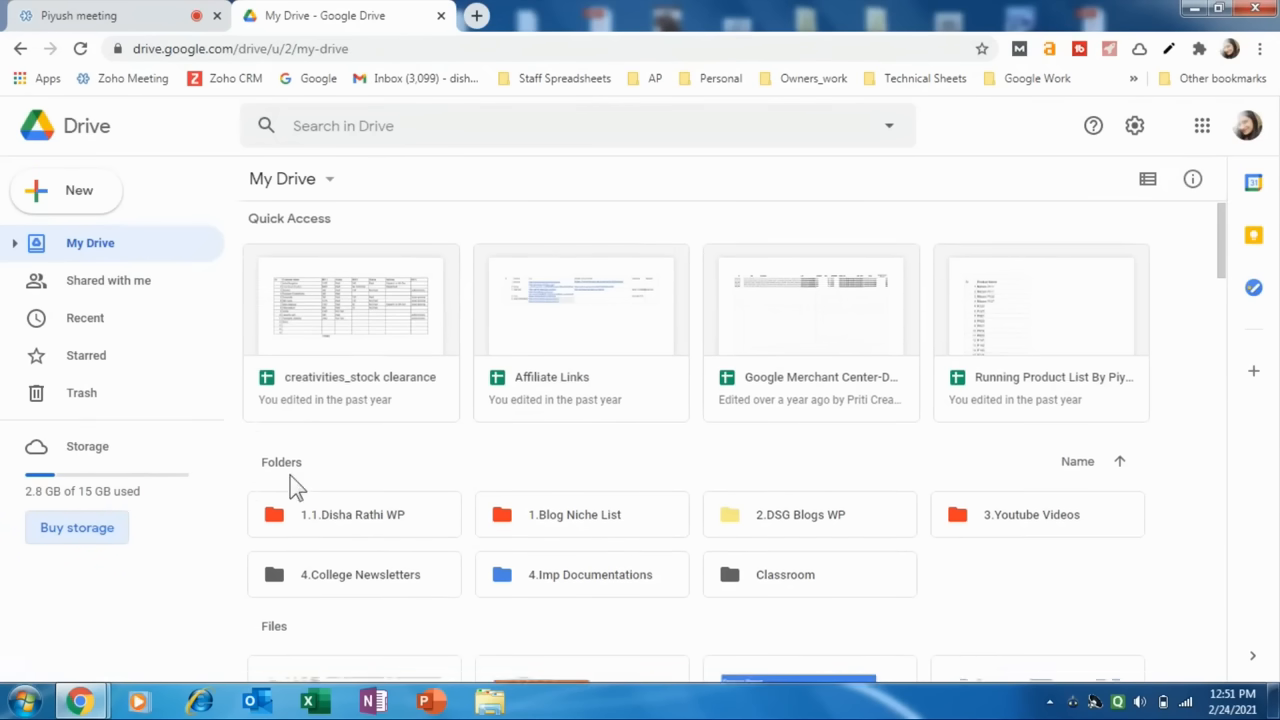
pyautogui.scroll(1, 331, 366)
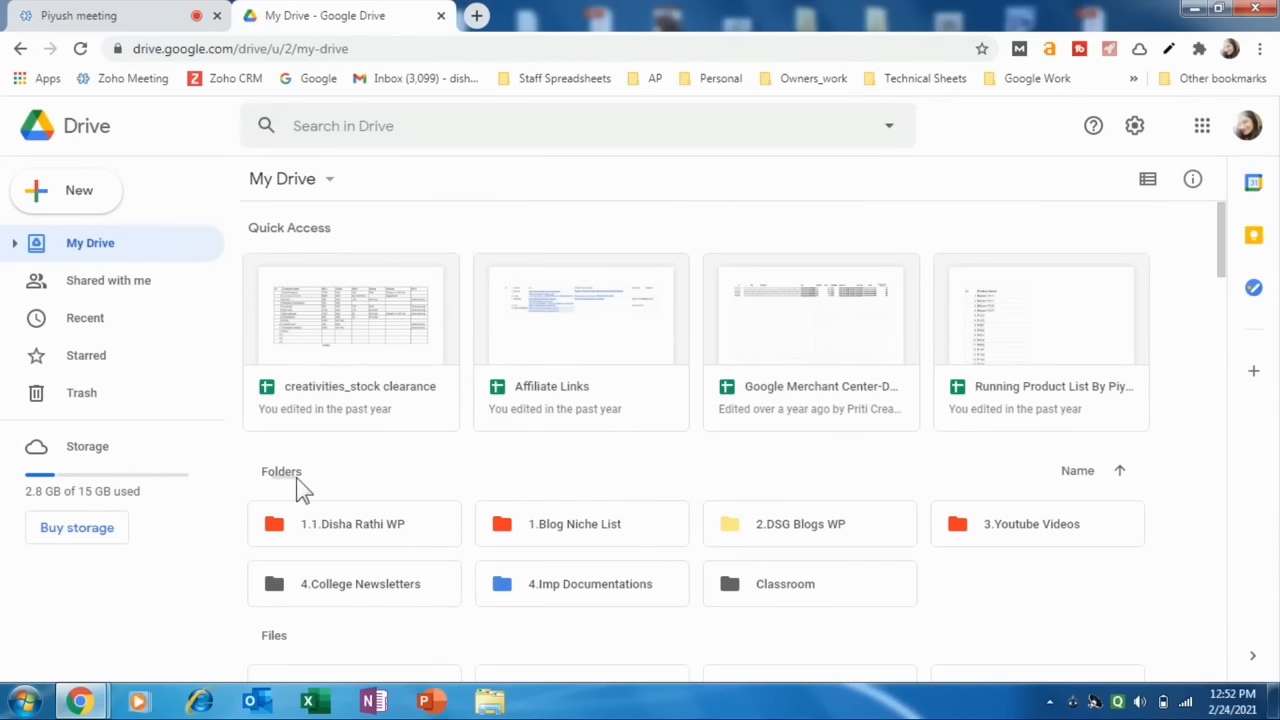
pyautogui.scroll(-1, 297, 477)
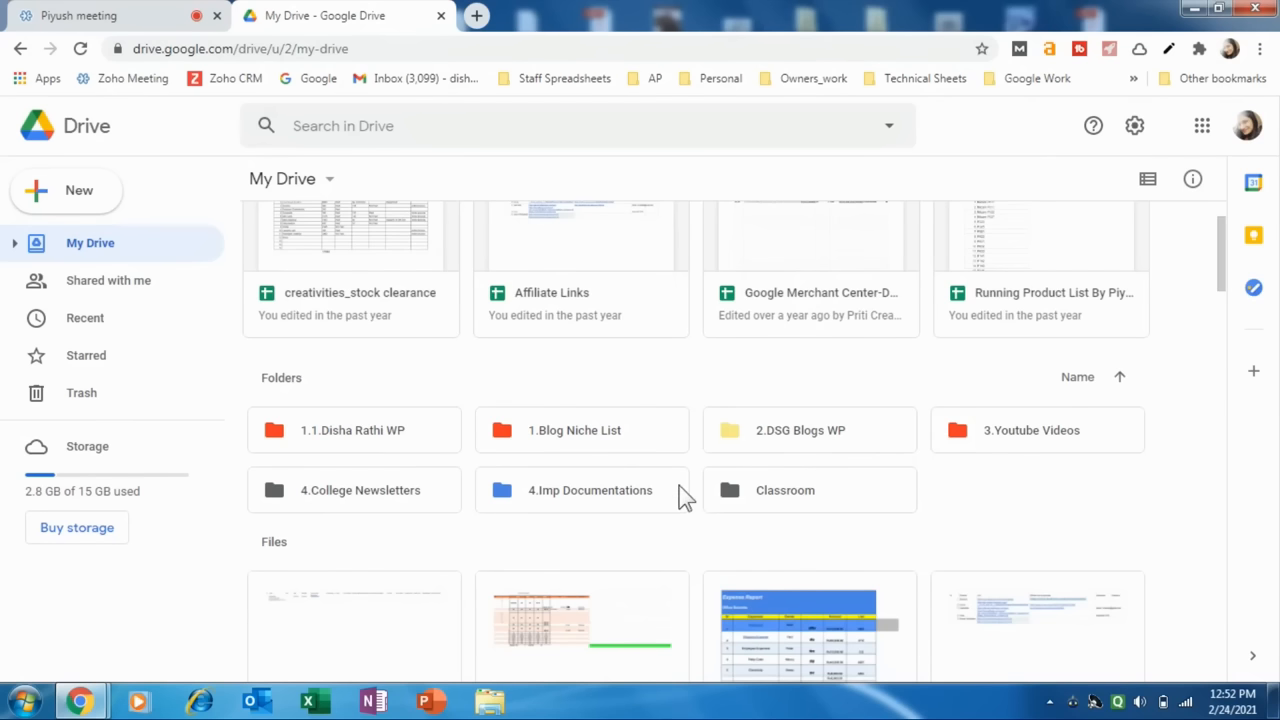
pyautogui.scroll(1, 685, 490)
pyautogui.scroll(-2, 690, 477)
pyautogui.scroll(2, 764, 465)
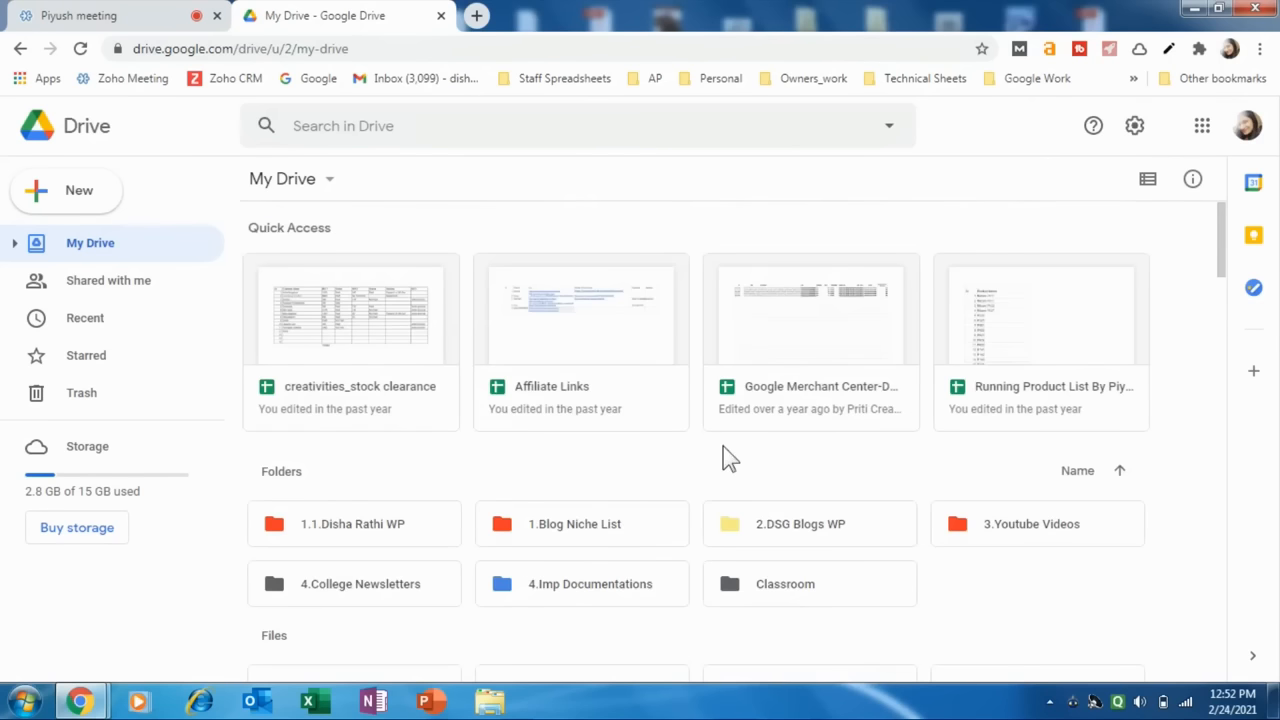
# Create a new folder named "6.Test Folder" in My Drive and deselect it.
pyautogui.scroll(-2, 484, 576)
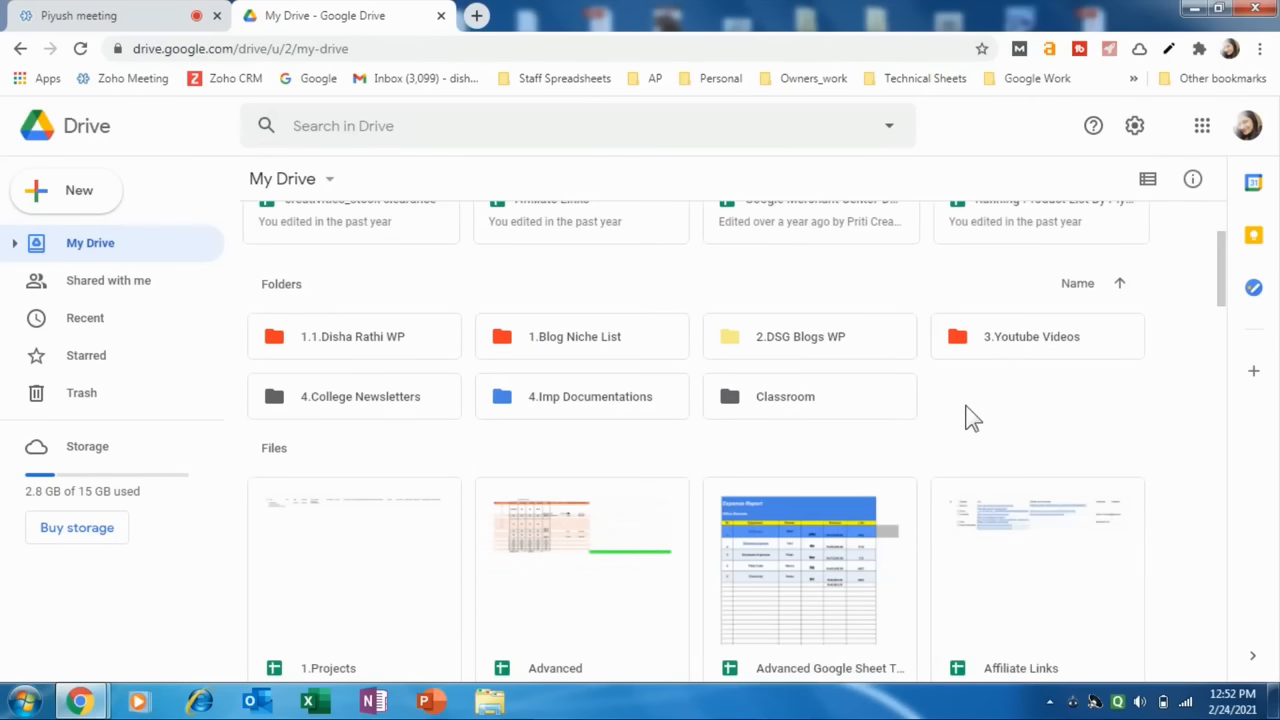
pyautogui.rightClick(970, 418)
pyautogui.rightClick(956, 413)
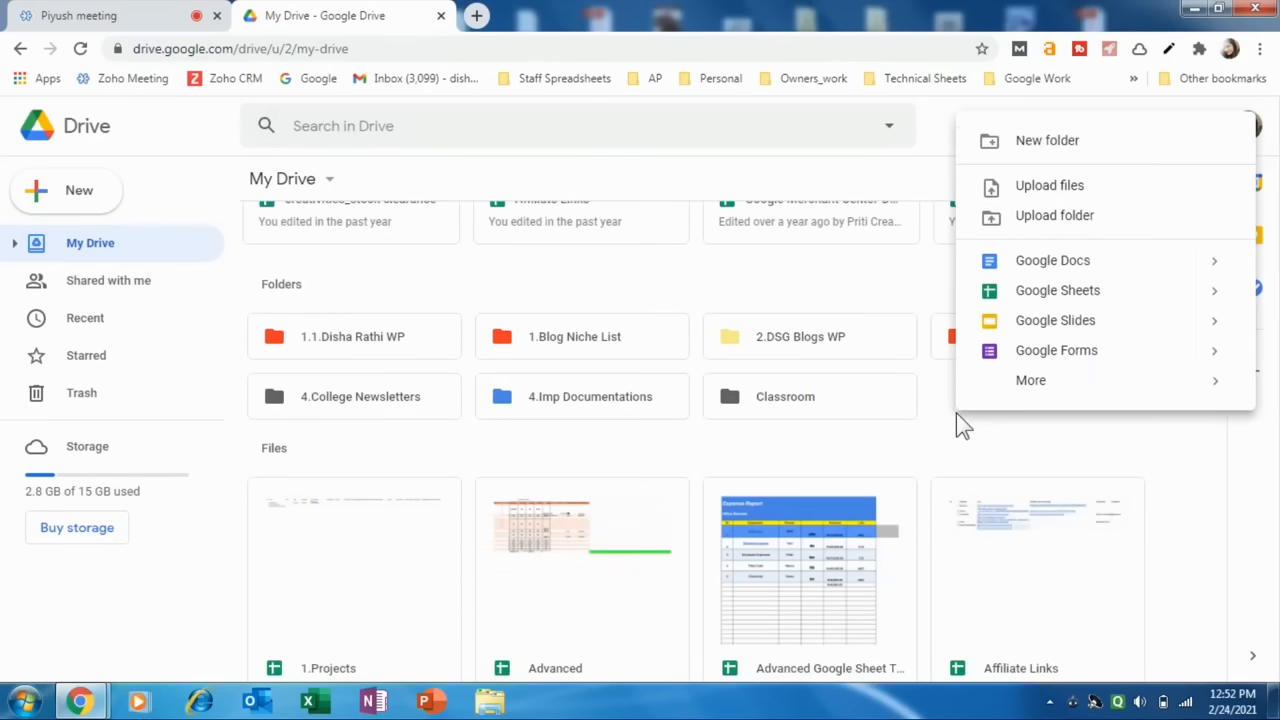
pyautogui.click(1019, 150)
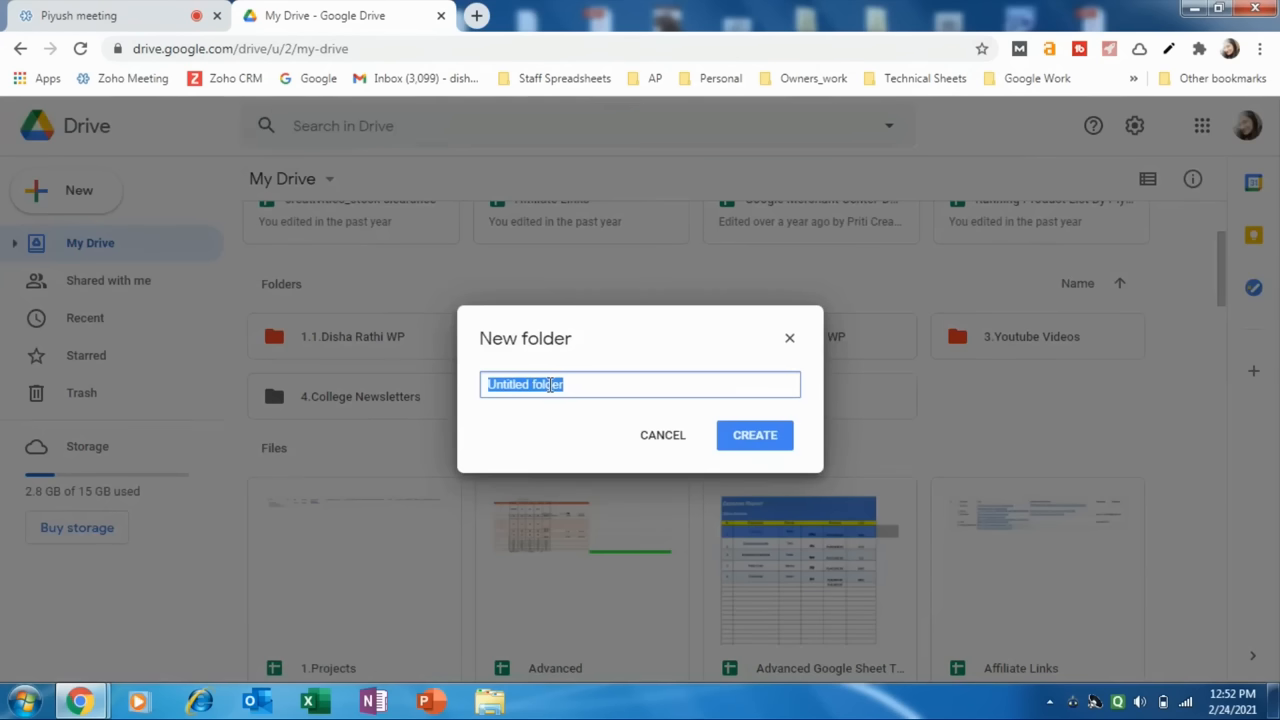
pyautogui.write('6')
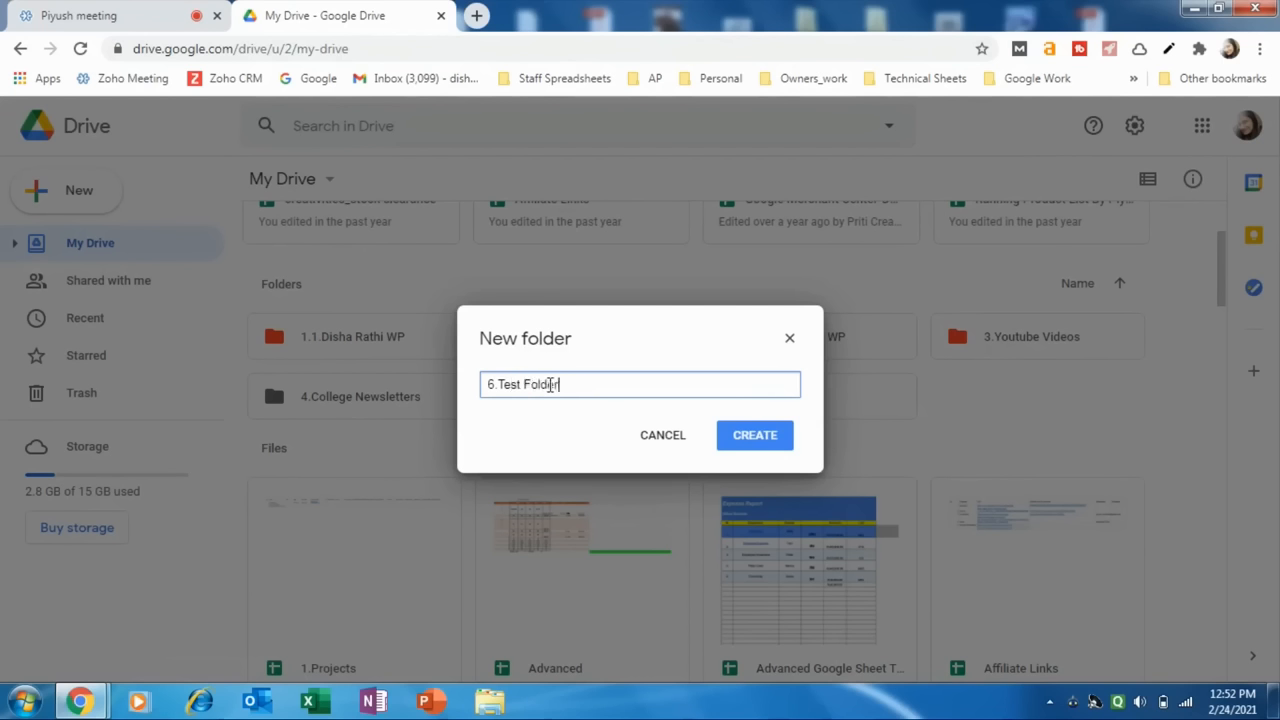
pyautogui.write('.Test Folder')
pyautogui.click(740, 440)
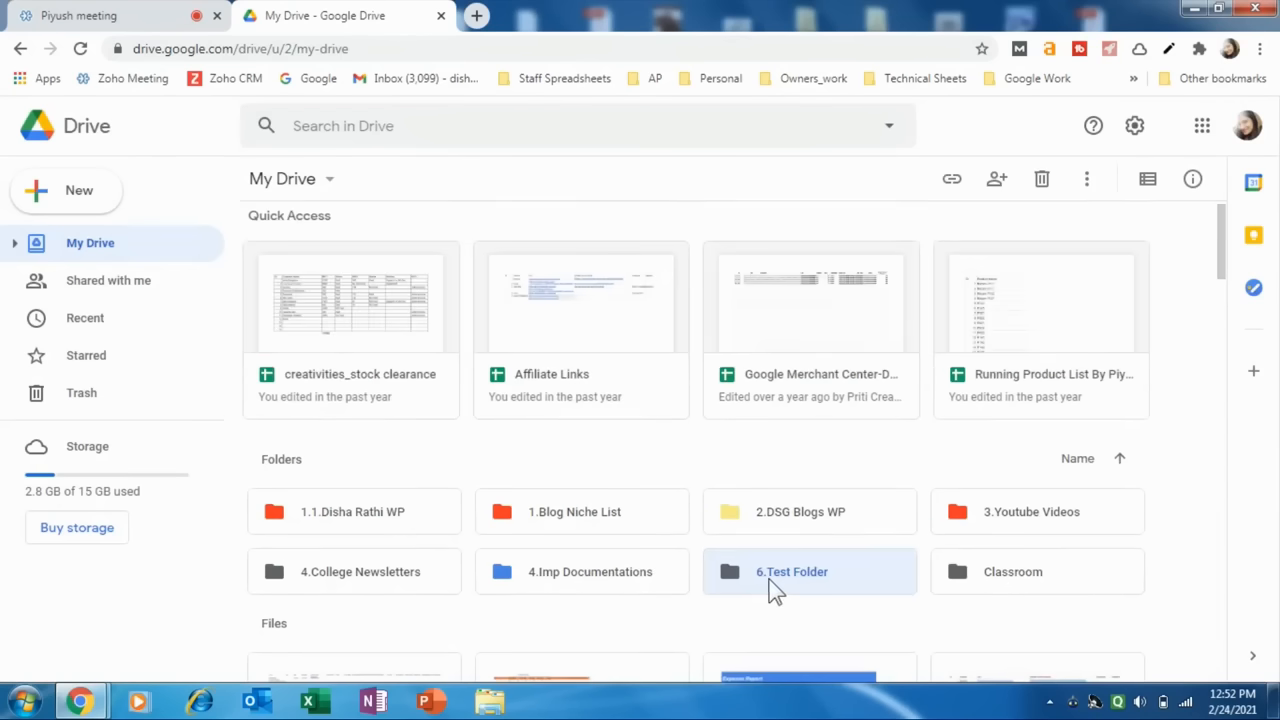
pyautogui.click(796, 605)
# Change the color of 6.Test Folder to light orange.
pyautogui.scroll(-2, 780, 560)
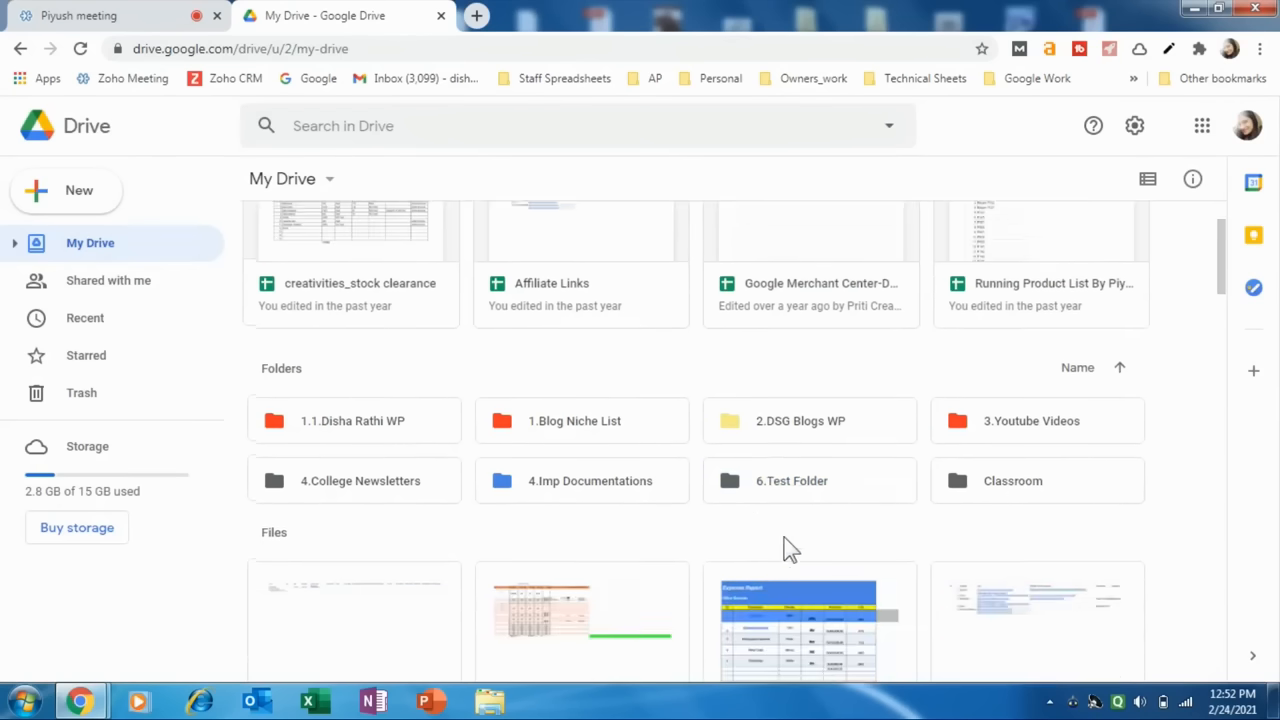
pyautogui.click(732, 495)
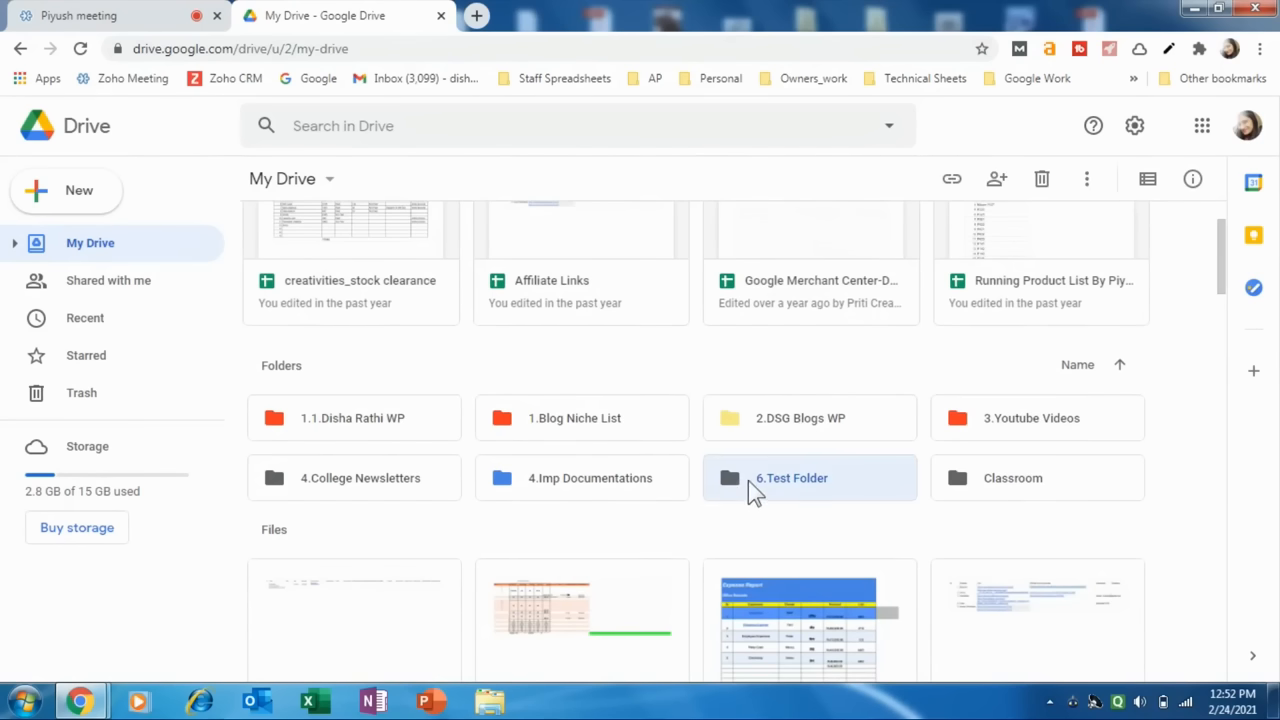
pyautogui.rightClick(750, 480)
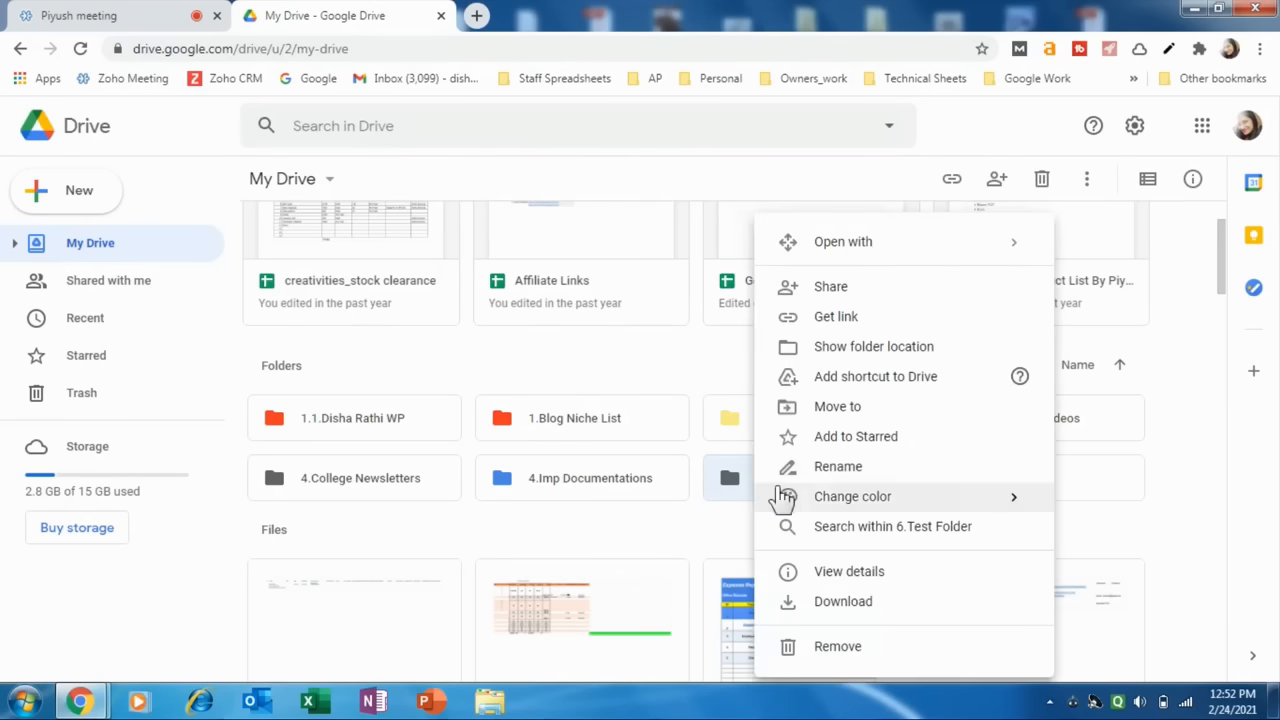
pyautogui.moveTo(850, 506)
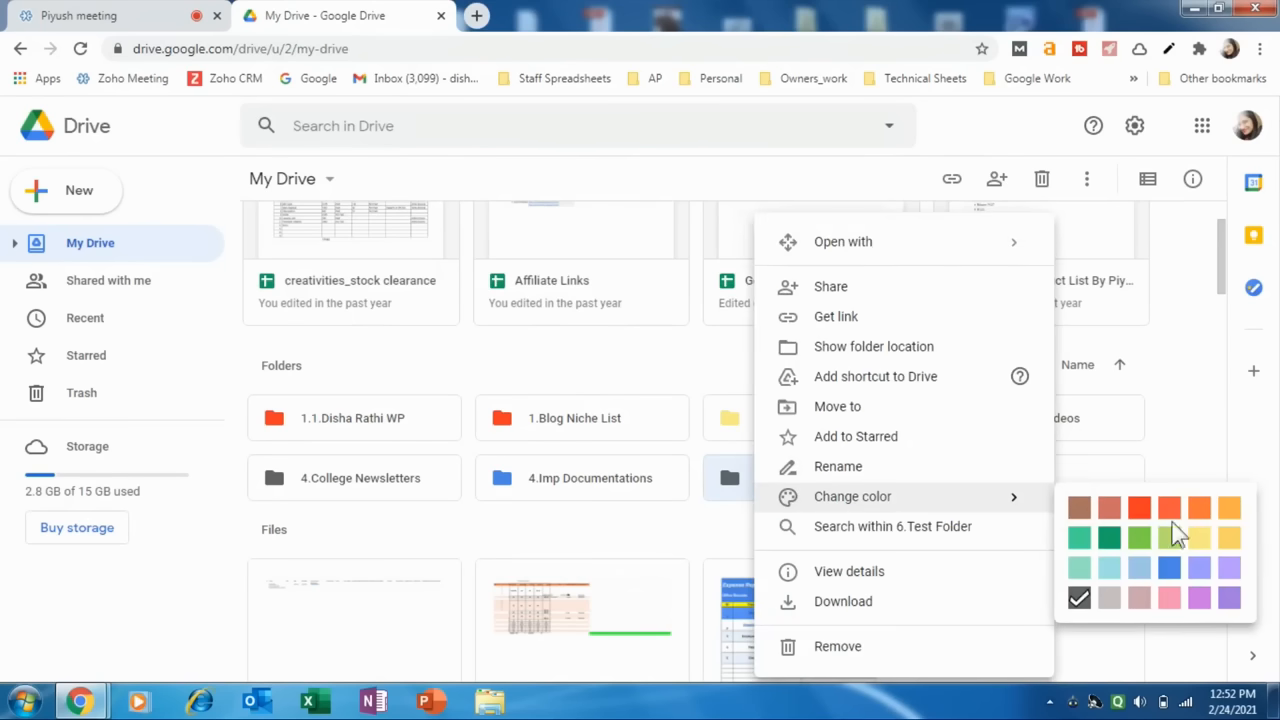
pyautogui.click(1230, 510)
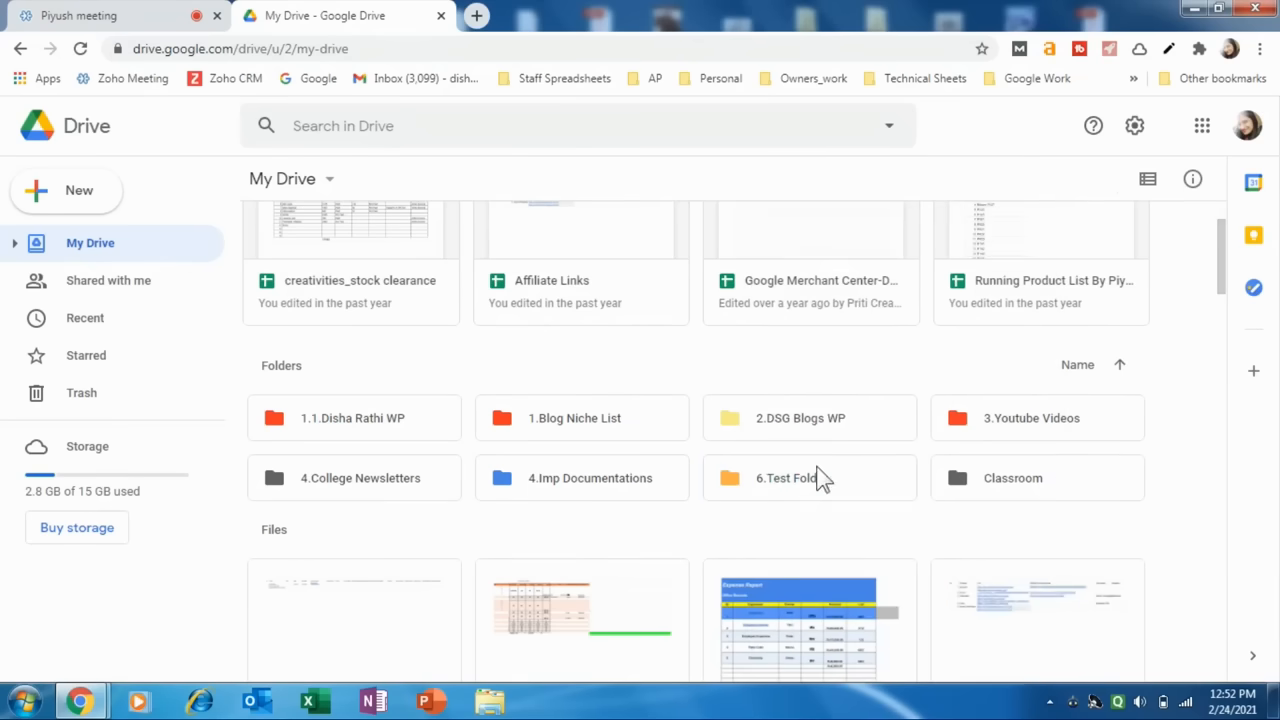
# Open 6.Test Folder and create a blank Google Docs document inside it.
pyautogui.click(755, 490)
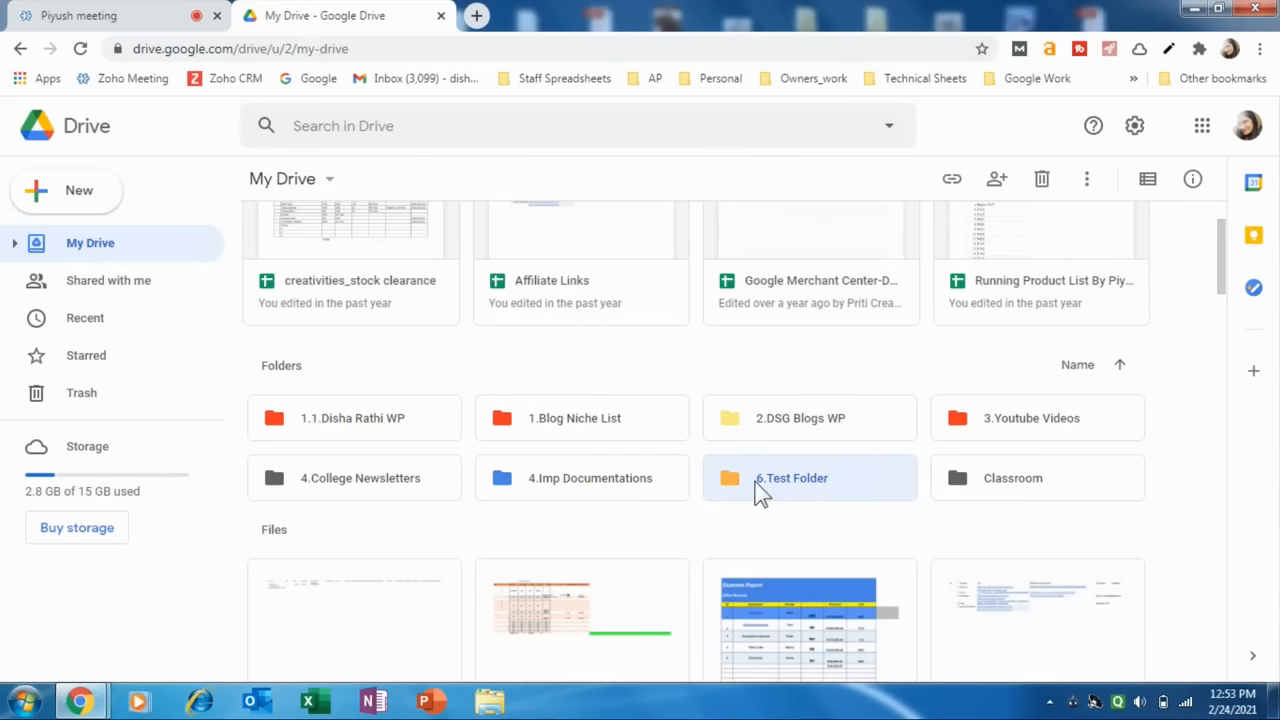
pyautogui.doubleClick(759, 489)
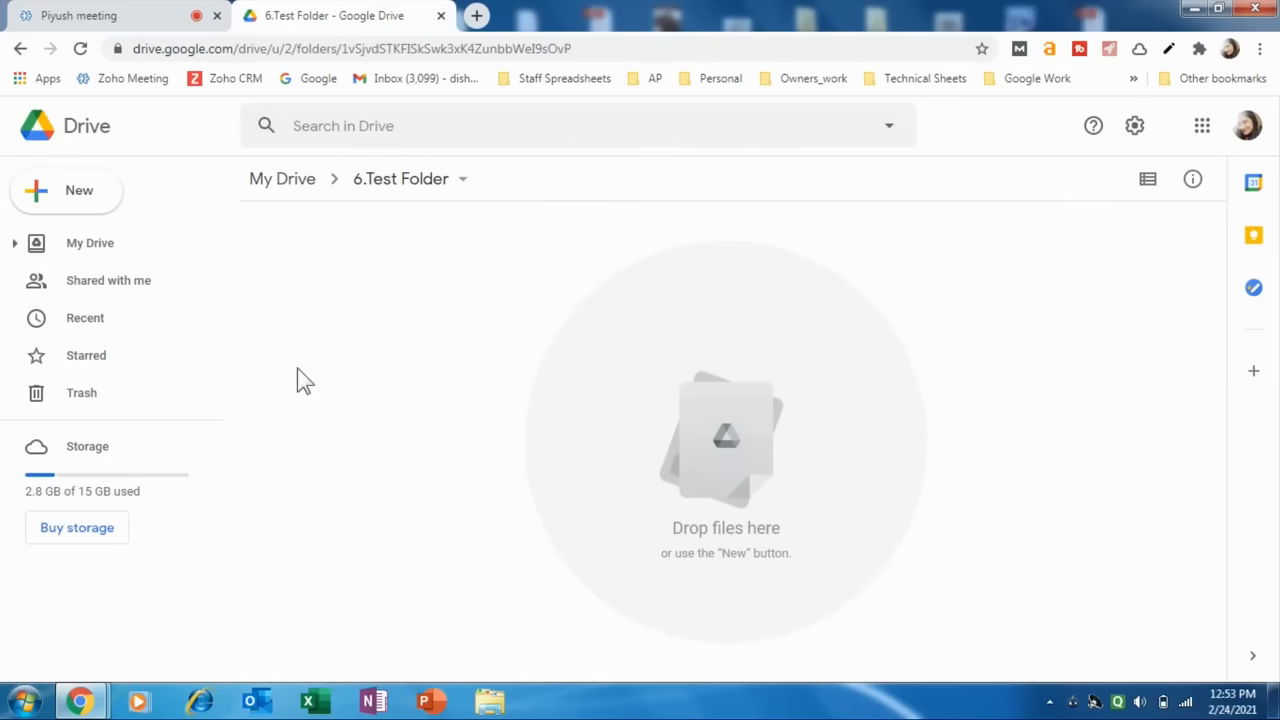
pyautogui.rightClick(411, 258)
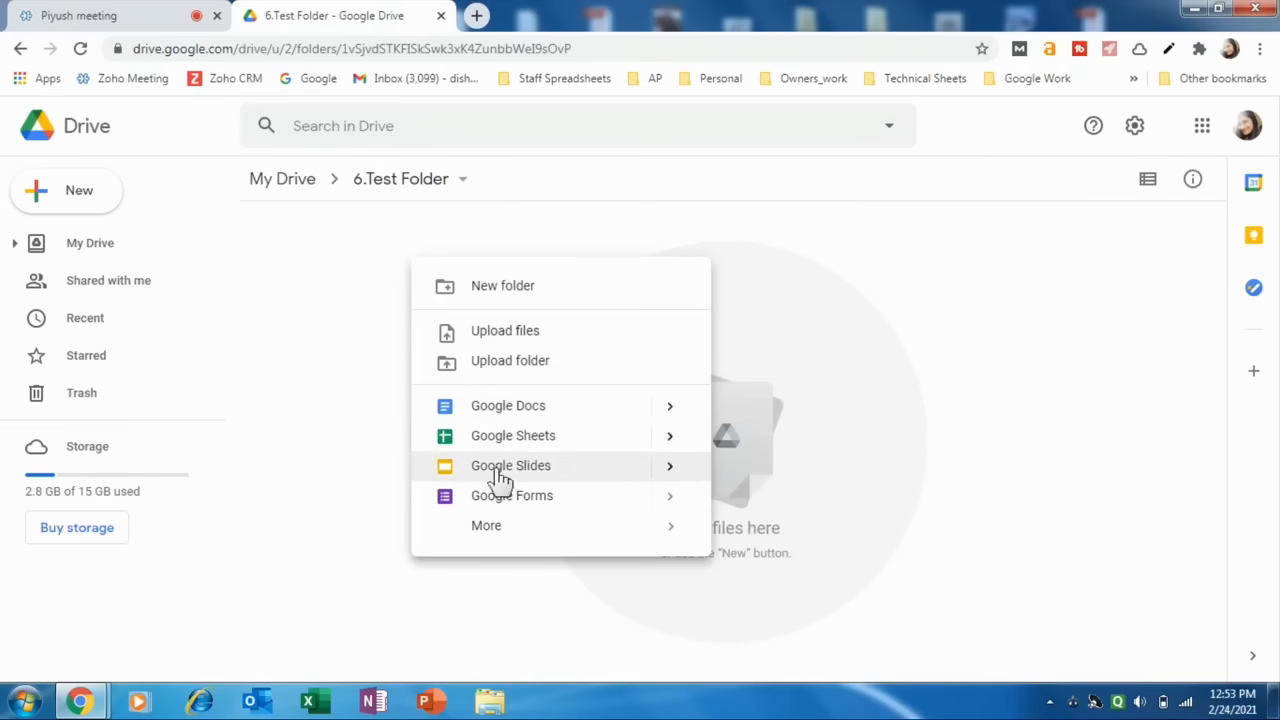
pyautogui.moveTo(503, 530)
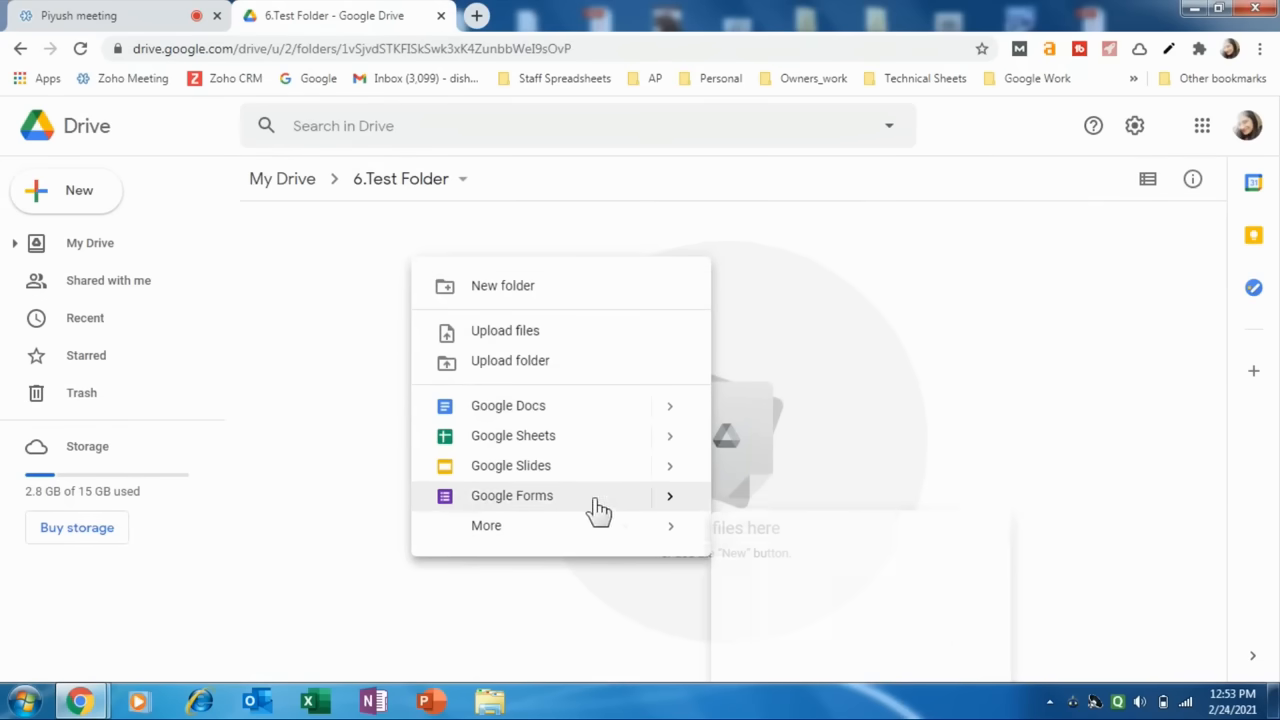
pyautogui.scroll(-1, 814, 620)
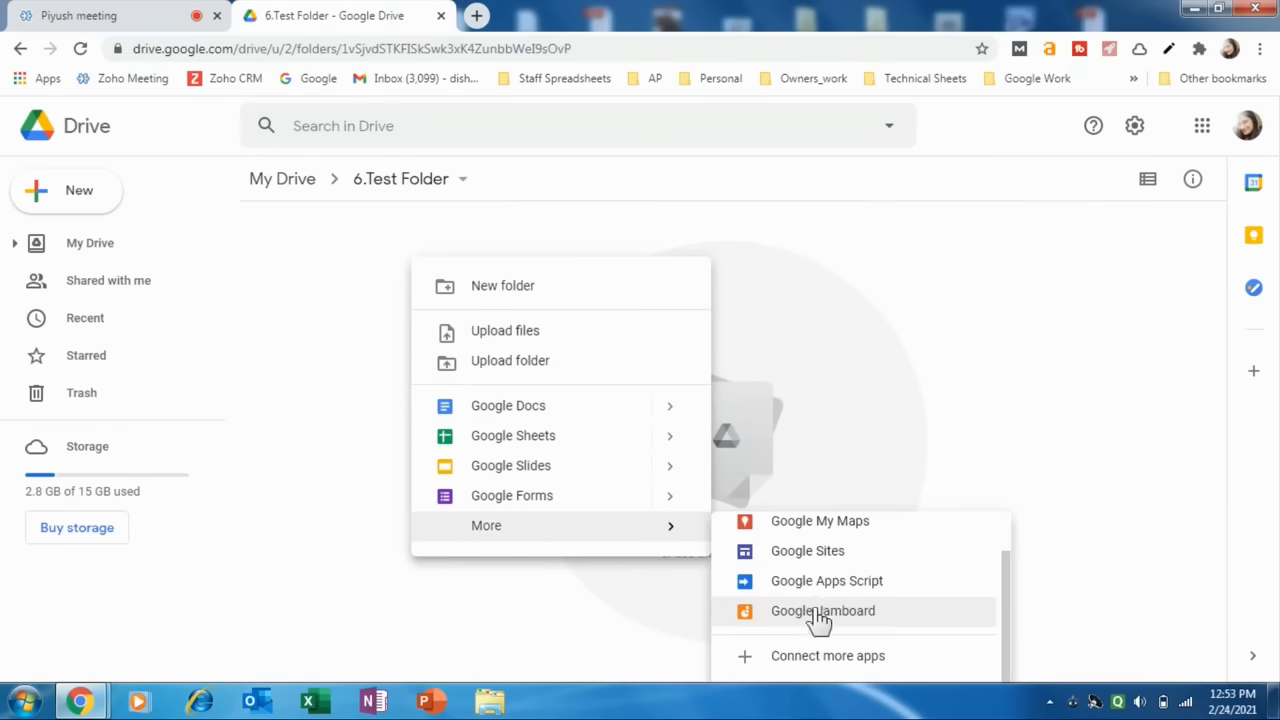
pyautogui.click(495, 410)
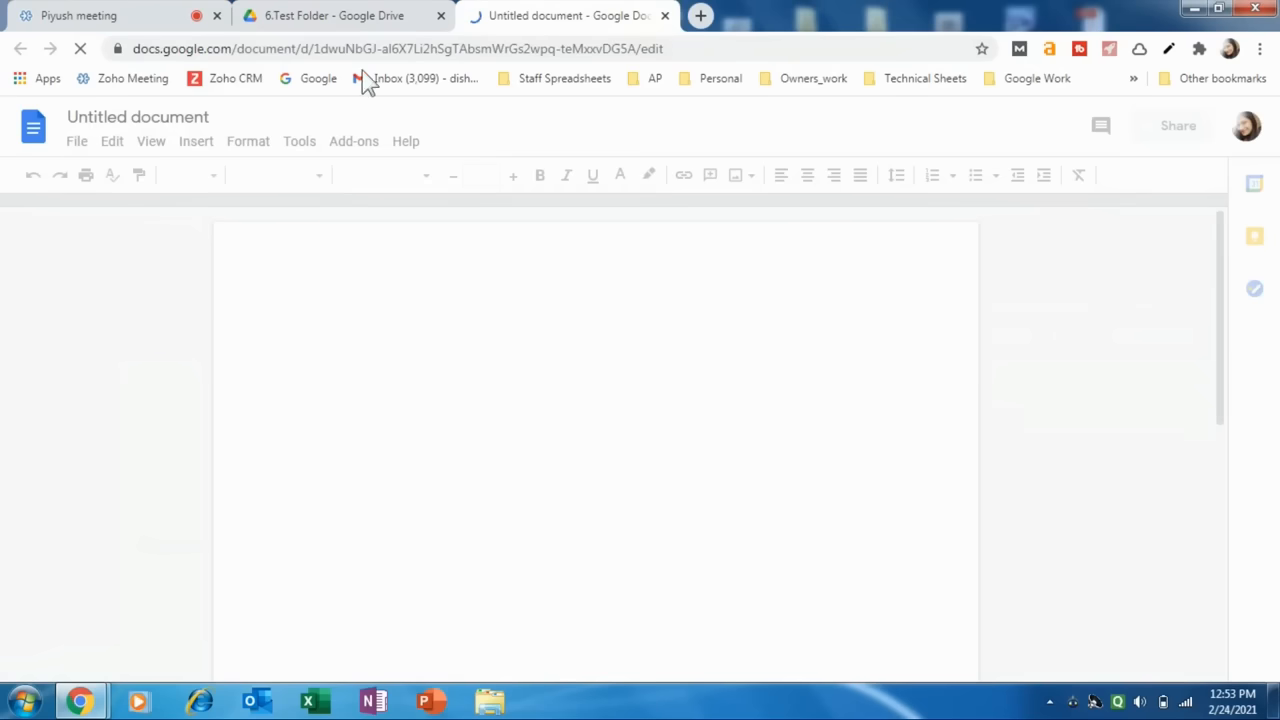
# Rename the untitled document "1.Test Document" and close it to return to 6.Test Folder.
pyautogui.click(170, 118)
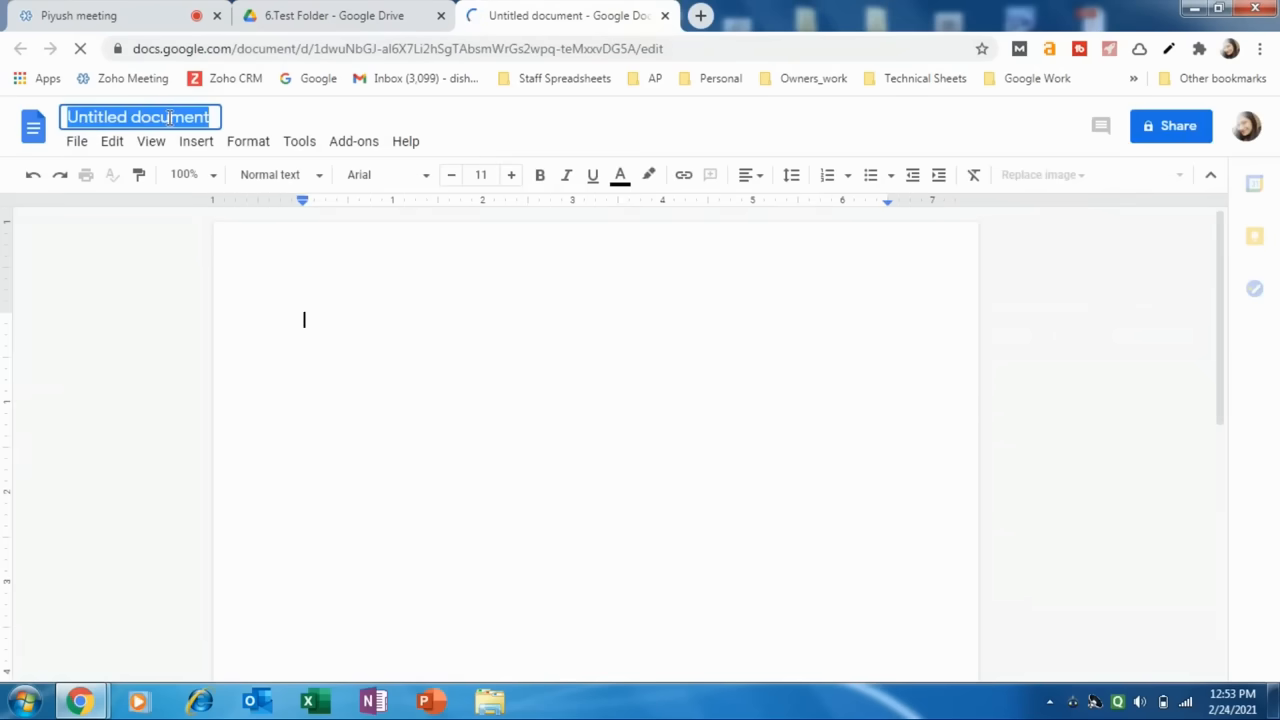
pyautogui.write('1.Test')
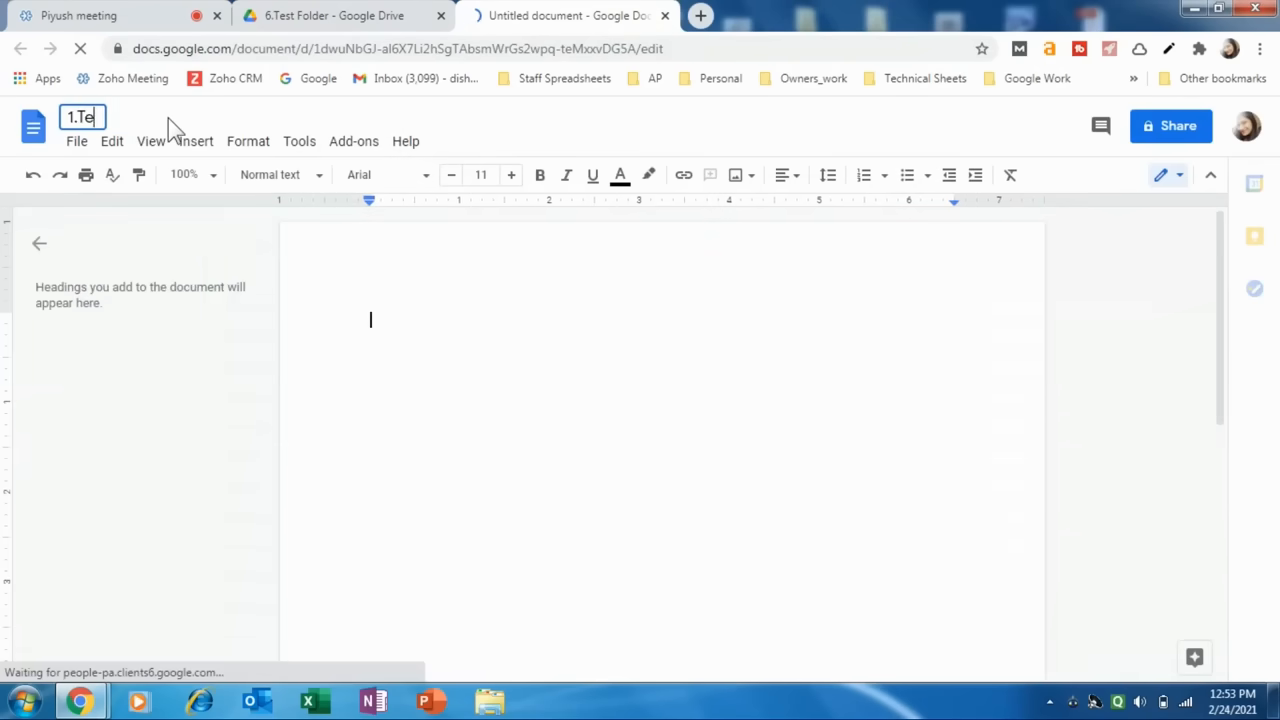
pyautogui.tripleClick(169, 118)
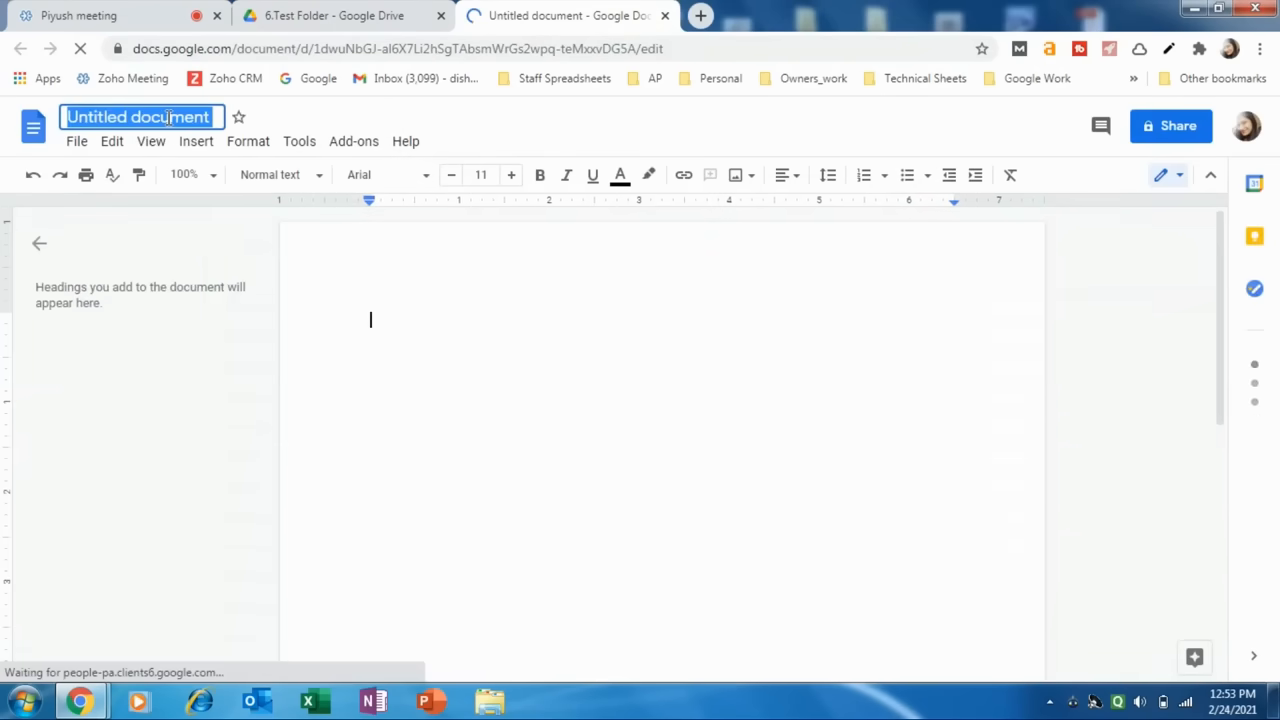
pyautogui.write('1.Tesr')
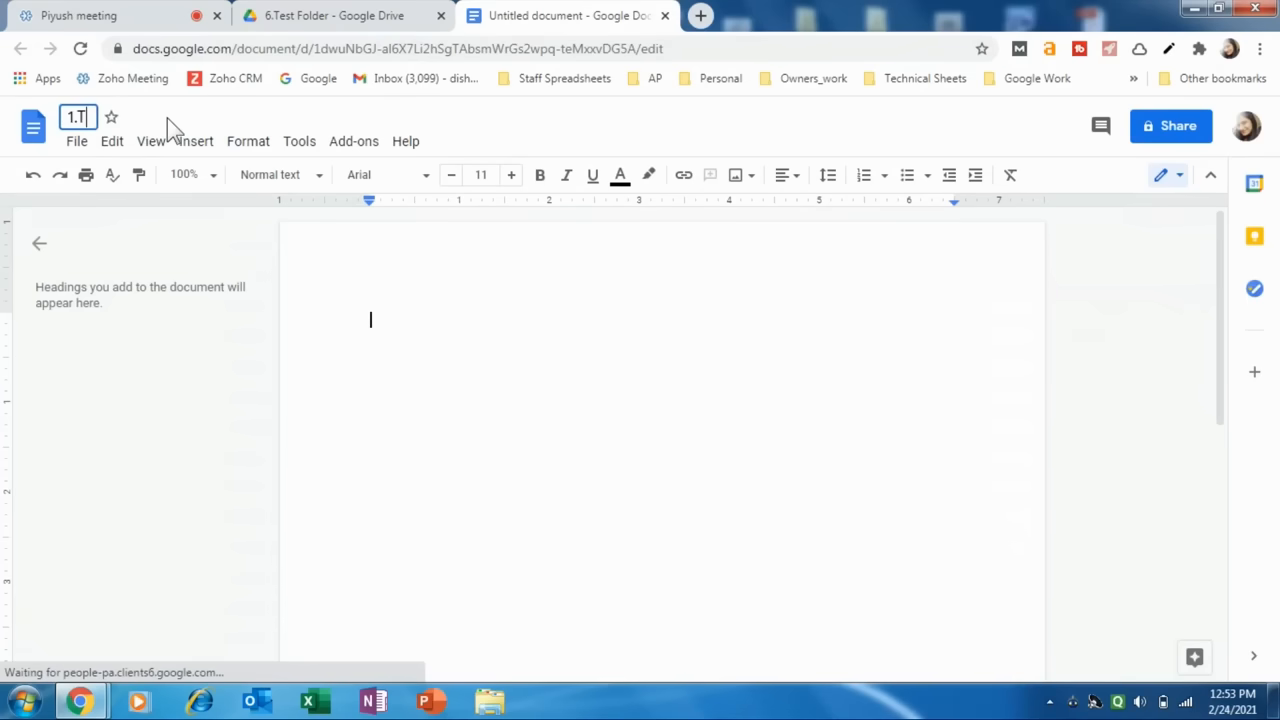
pyautogui.press('BackSpace')
pyautogui.press('BackSpace')
pyautogui.write('t ')
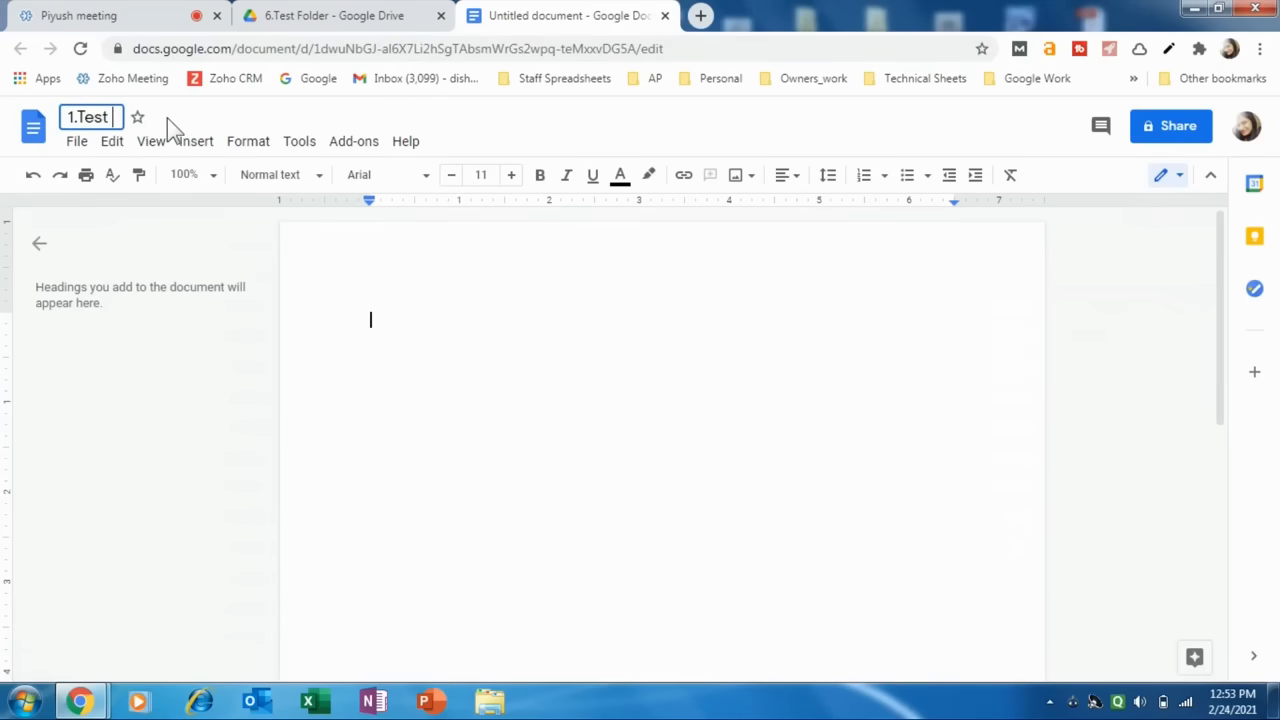
pyautogui.write('Documeet')
pyautogui.click(167, 118)
pyautogui.write('e')
pyautogui.click(196, 117)
pyautogui.press('BackSpace')
pyautogui.click(469, 377)
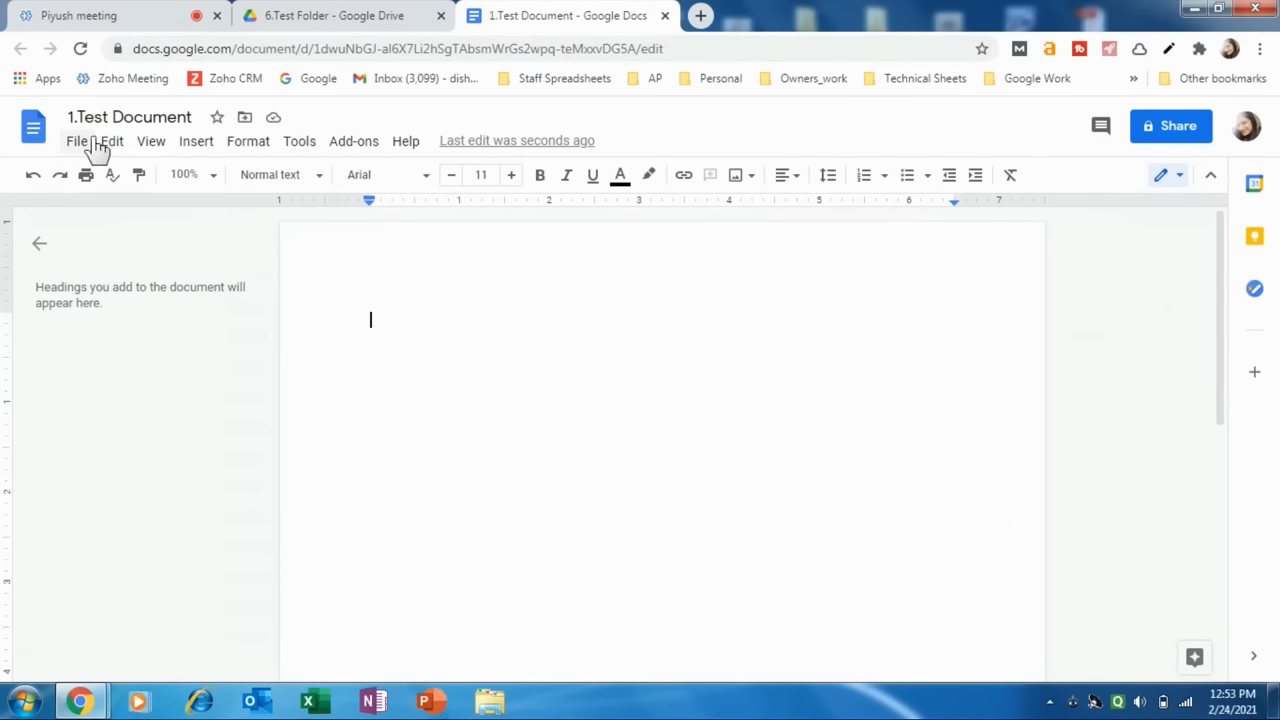
pyautogui.click(665, 15)
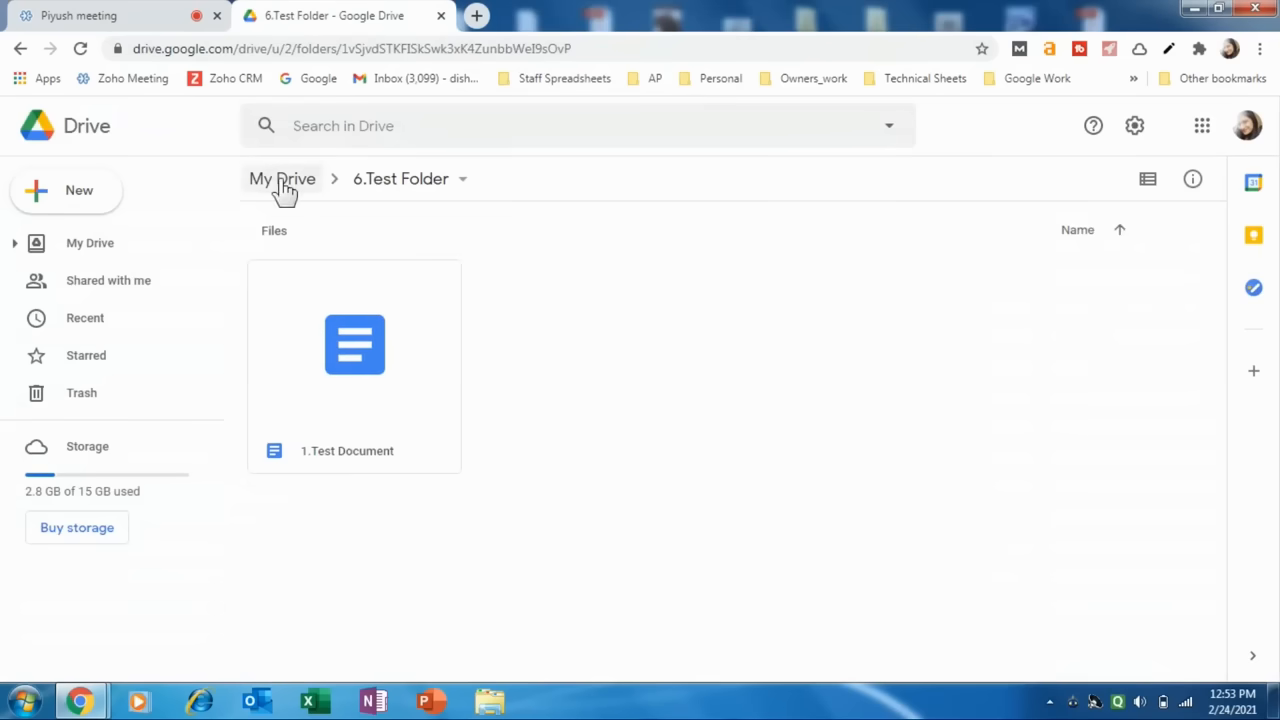
# Create a blank Google Sheets spreadsheet inside 6.Test Folder.
pyautogui.click(366, 188)
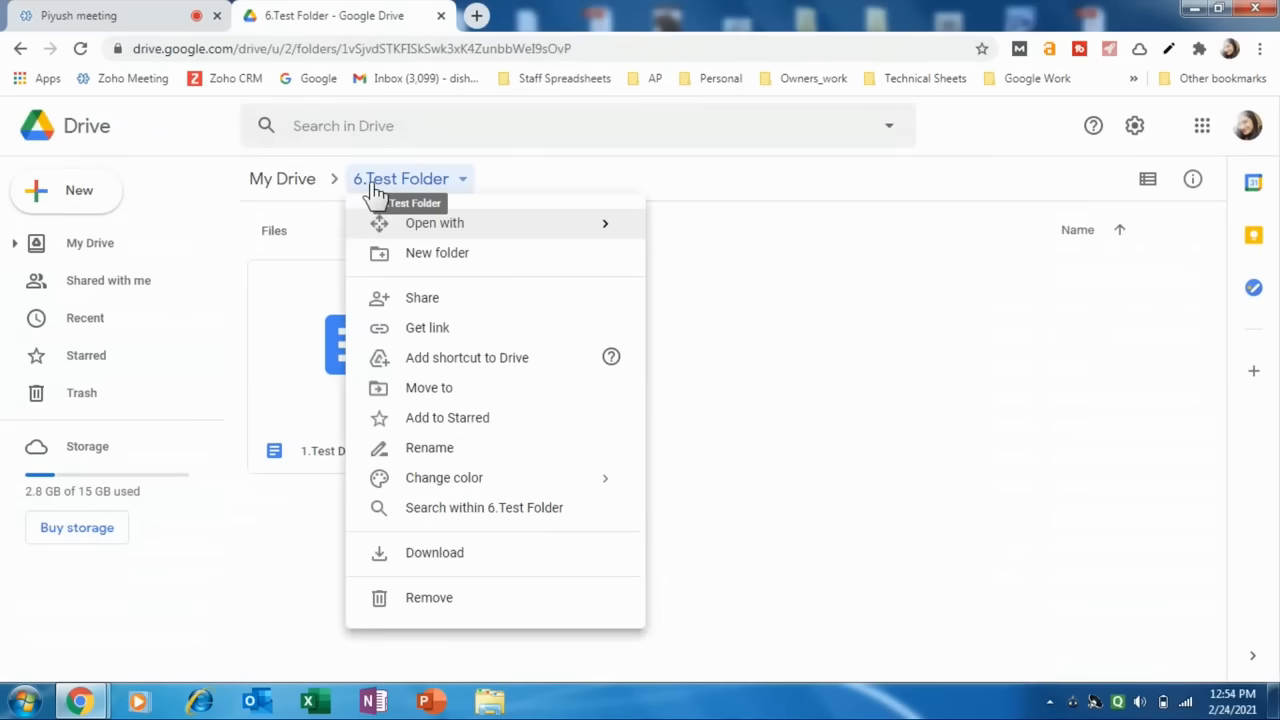
pyautogui.click(369, 192)
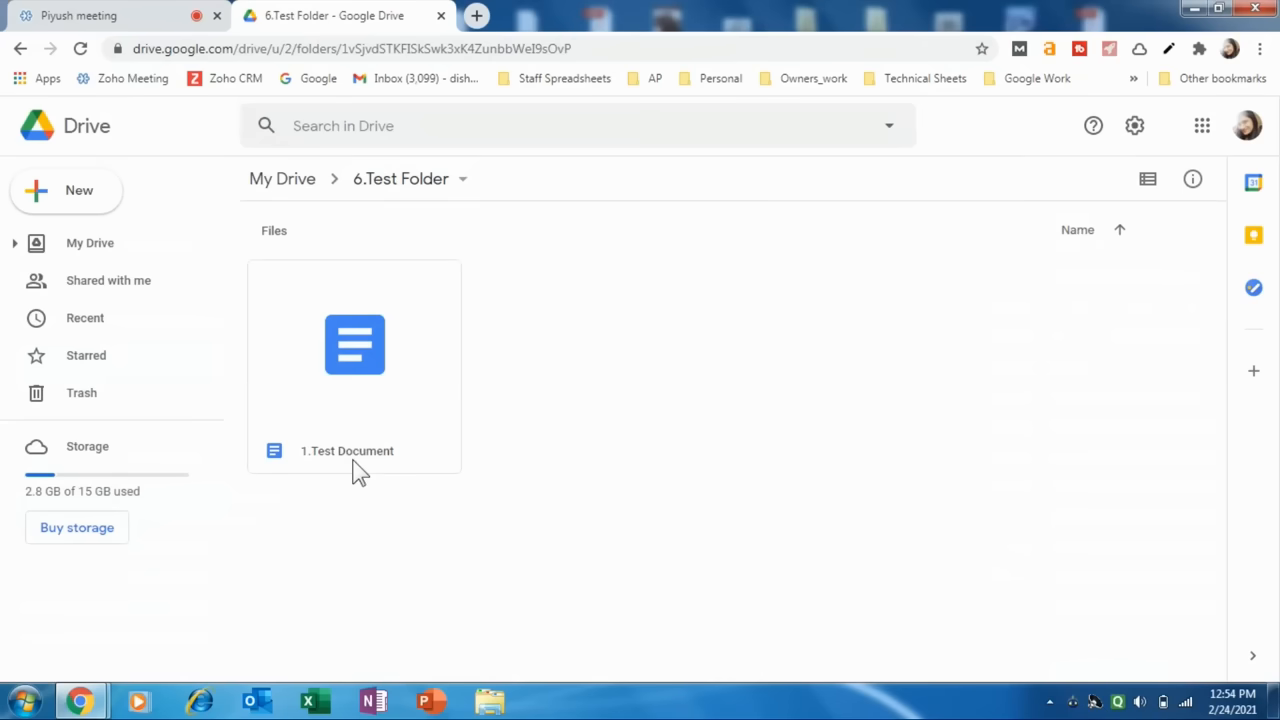
pyautogui.rightClick(566, 318)
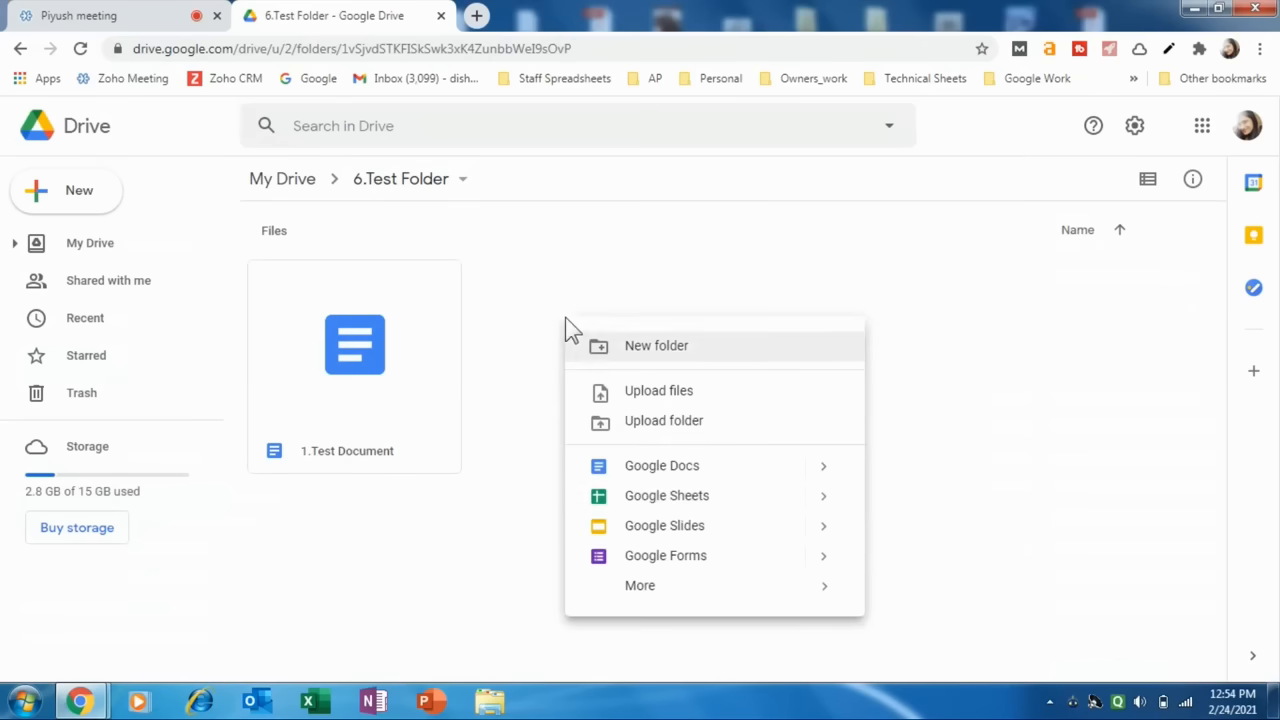
pyautogui.click(643, 498)
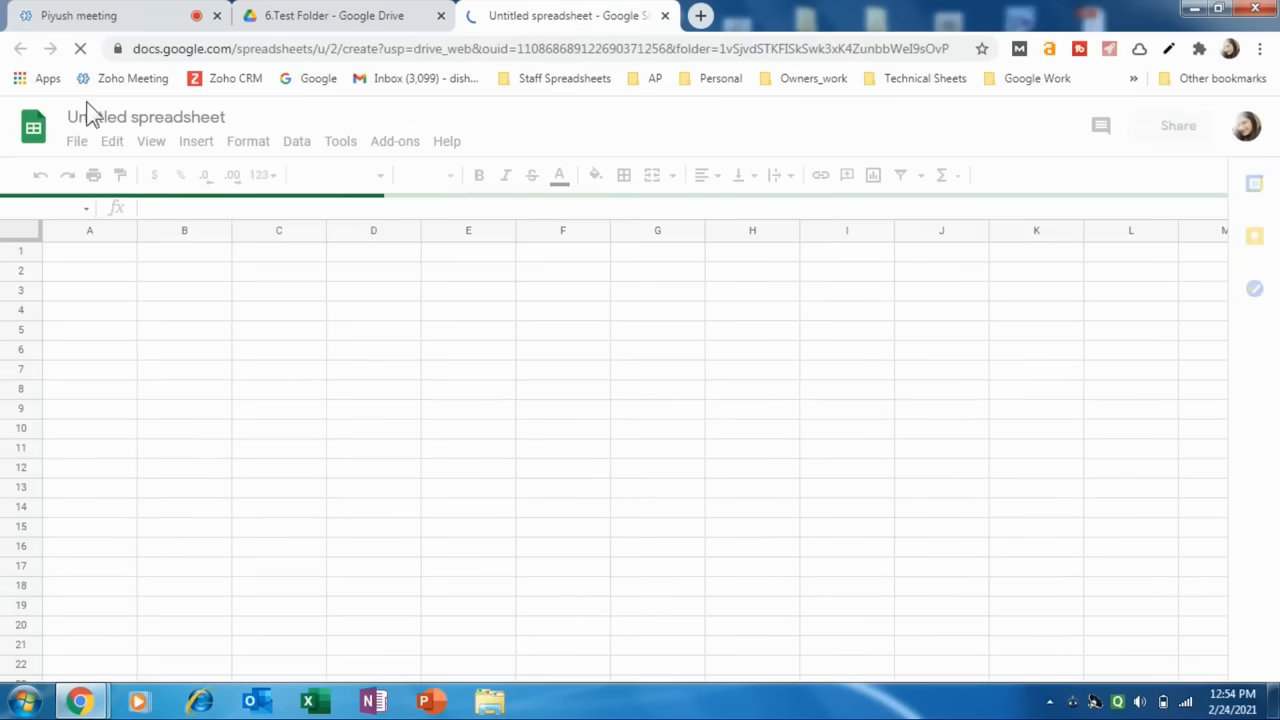
# Rename the untitled spreadsheet "2.Test Spreadsheet" and close it to return to the folder.
pyautogui.click(140, 118)
pyautogui.tripleClick(147, 118)
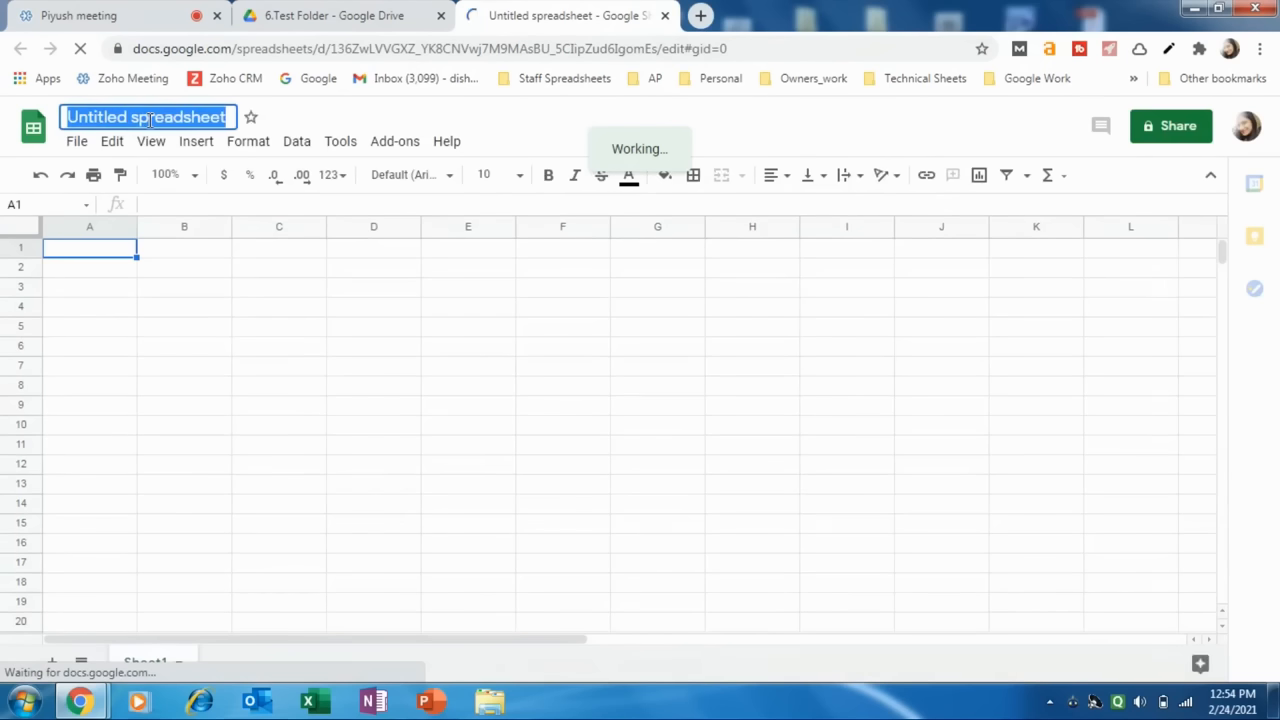
pyautogui.write('2.Te')
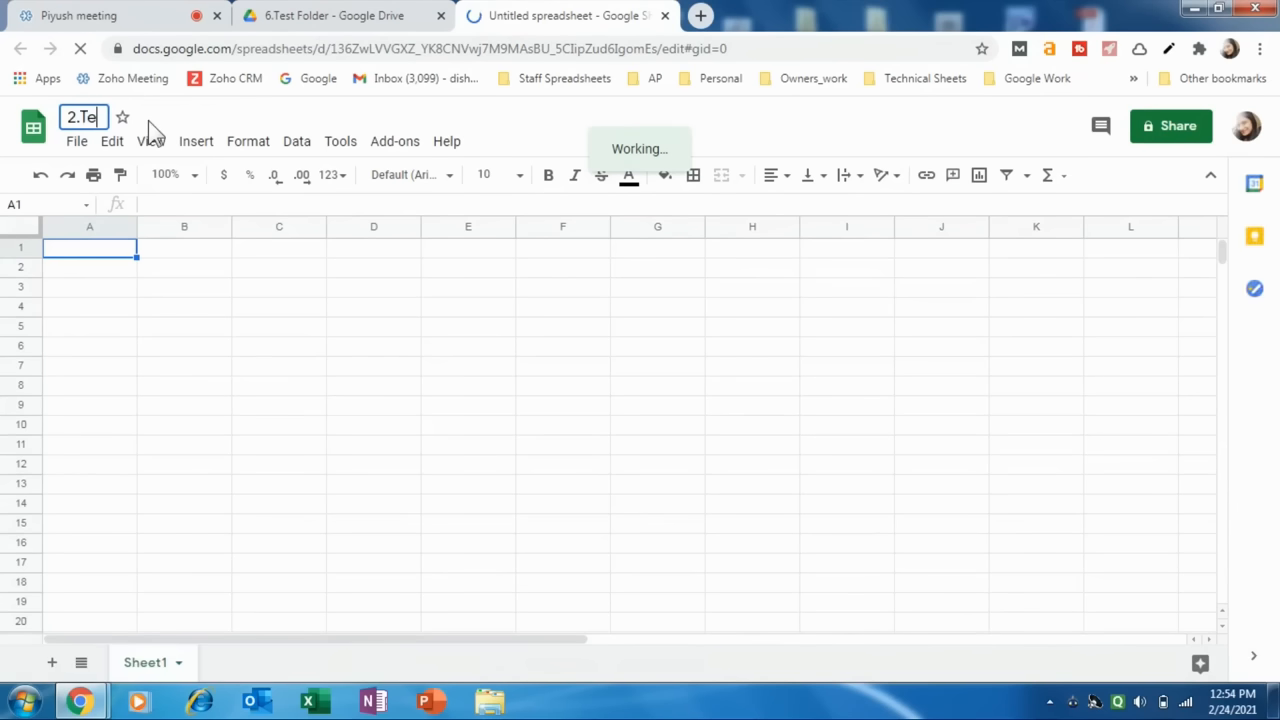
pyautogui.write('st Spreadsheet')
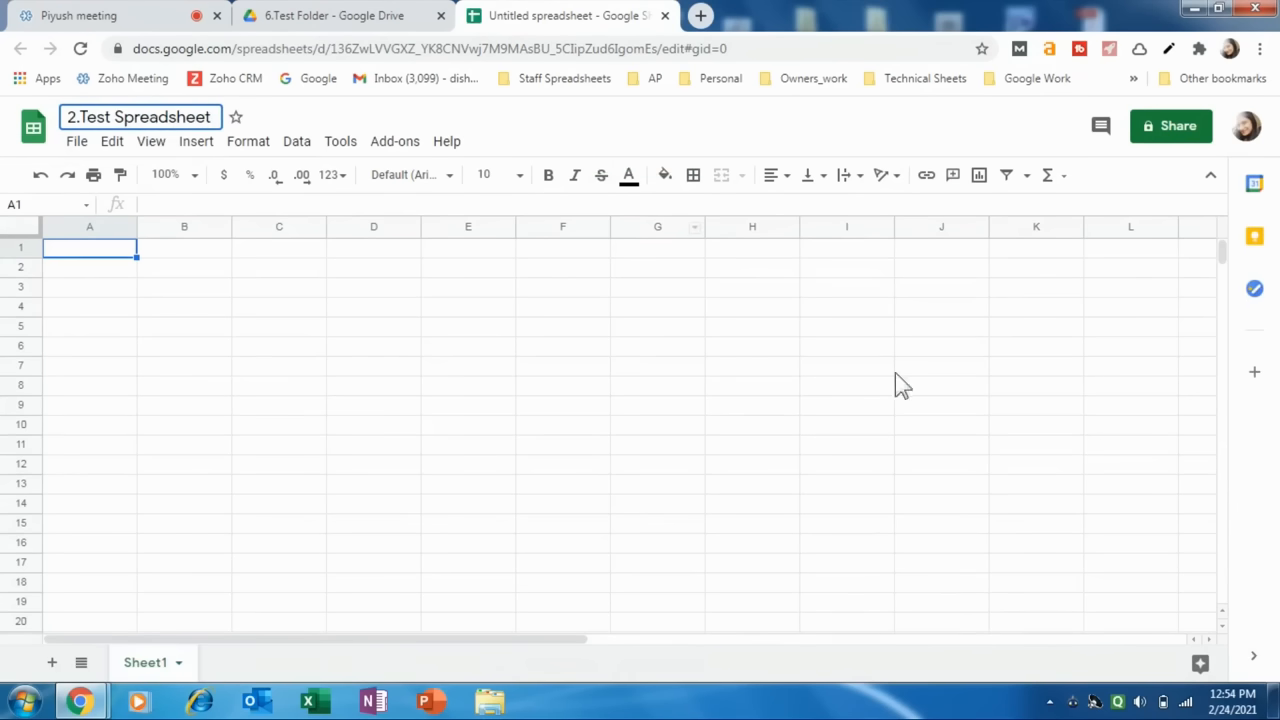
pyautogui.click(224, 294)
pyautogui.click(100, 307)
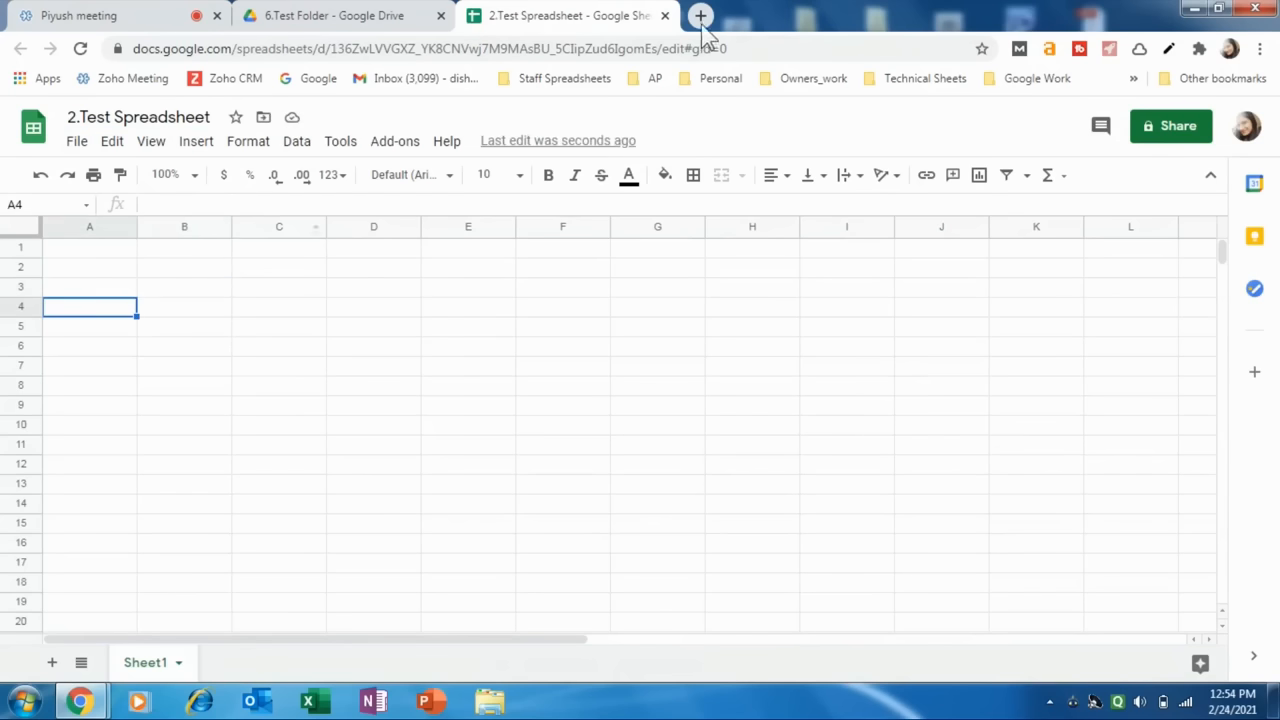
pyautogui.click(668, 16)
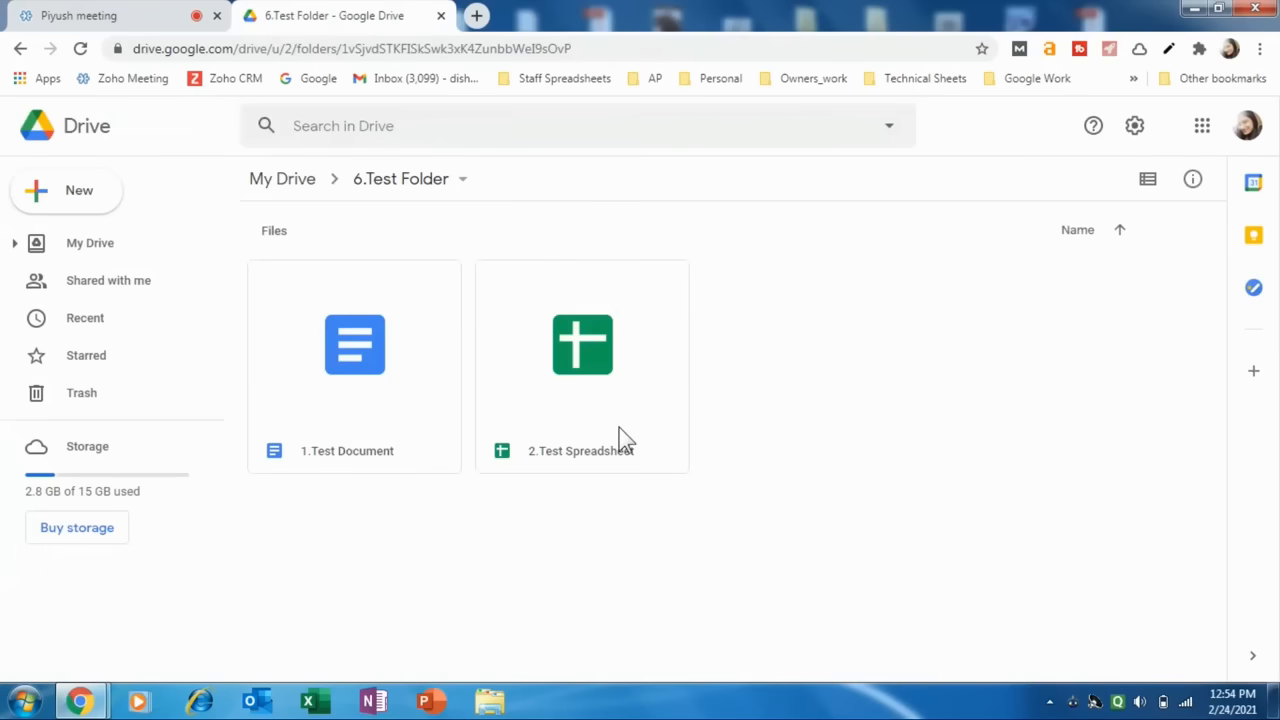
# Create a blank Google Slides presentation inside 6.Test Folder and name it "3.Test Presentation".
pyautogui.rightClick(797, 329)
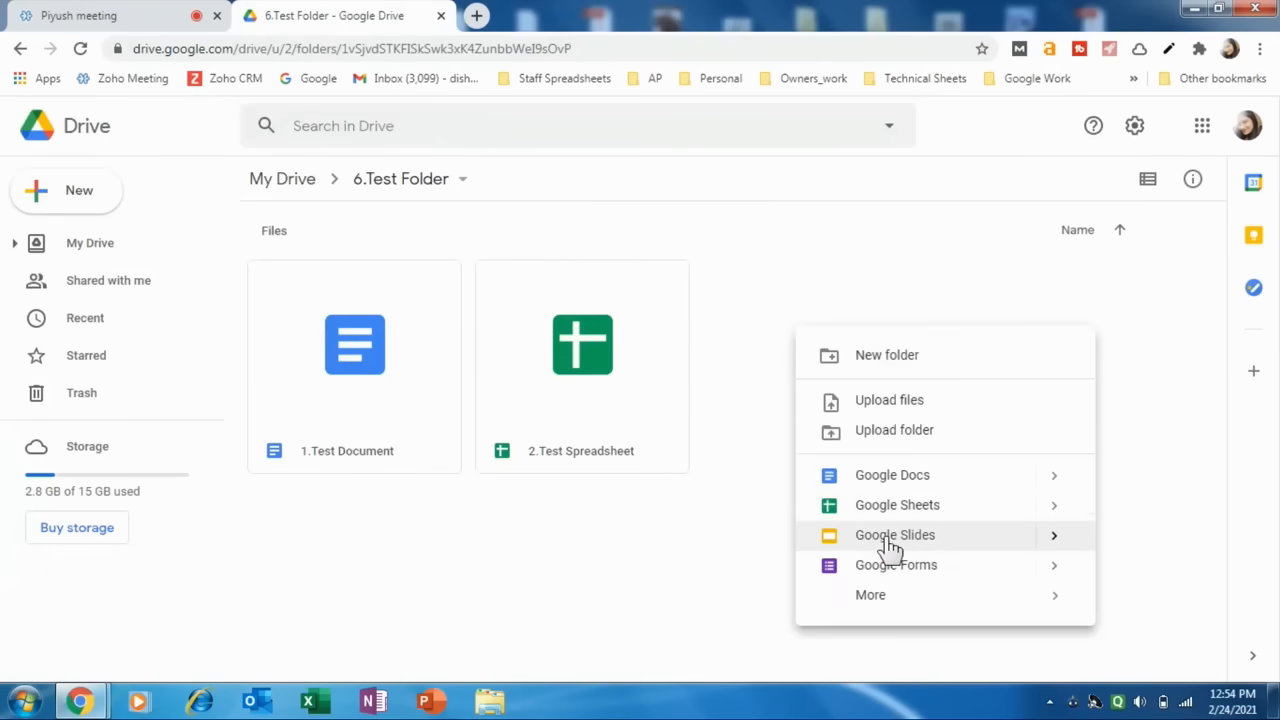
pyautogui.click(895, 540)
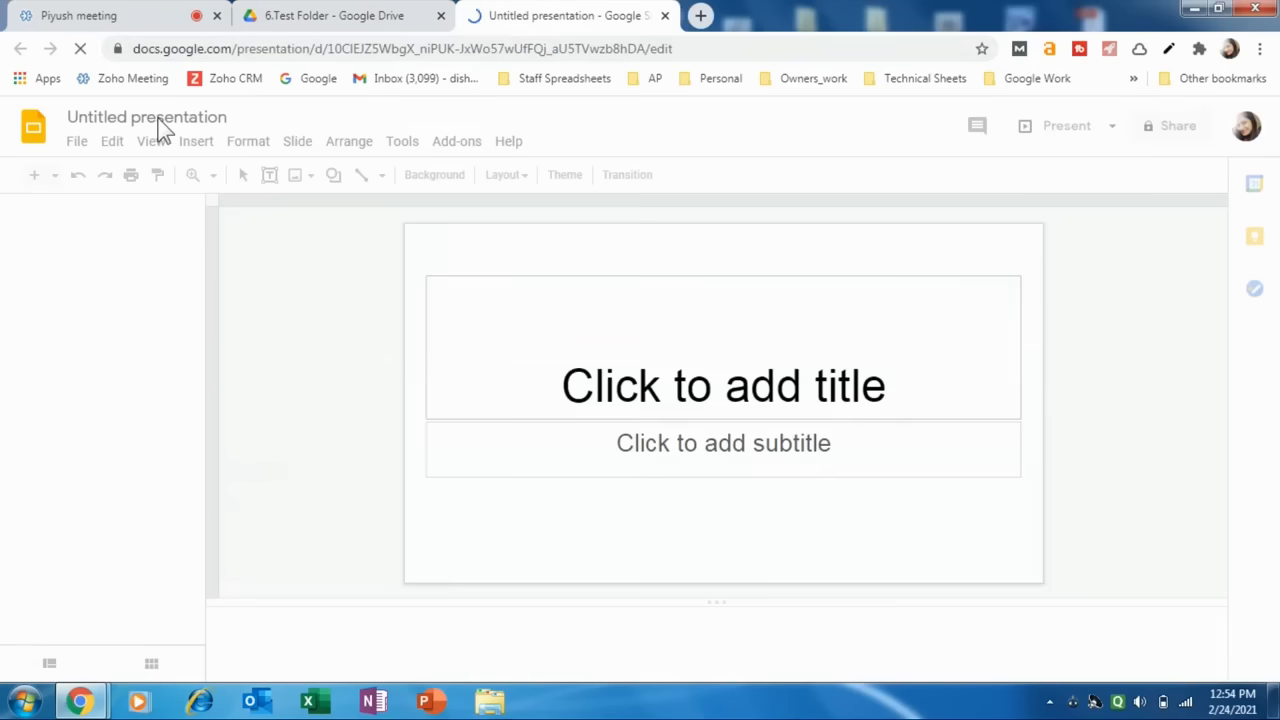
pyautogui.write('3')
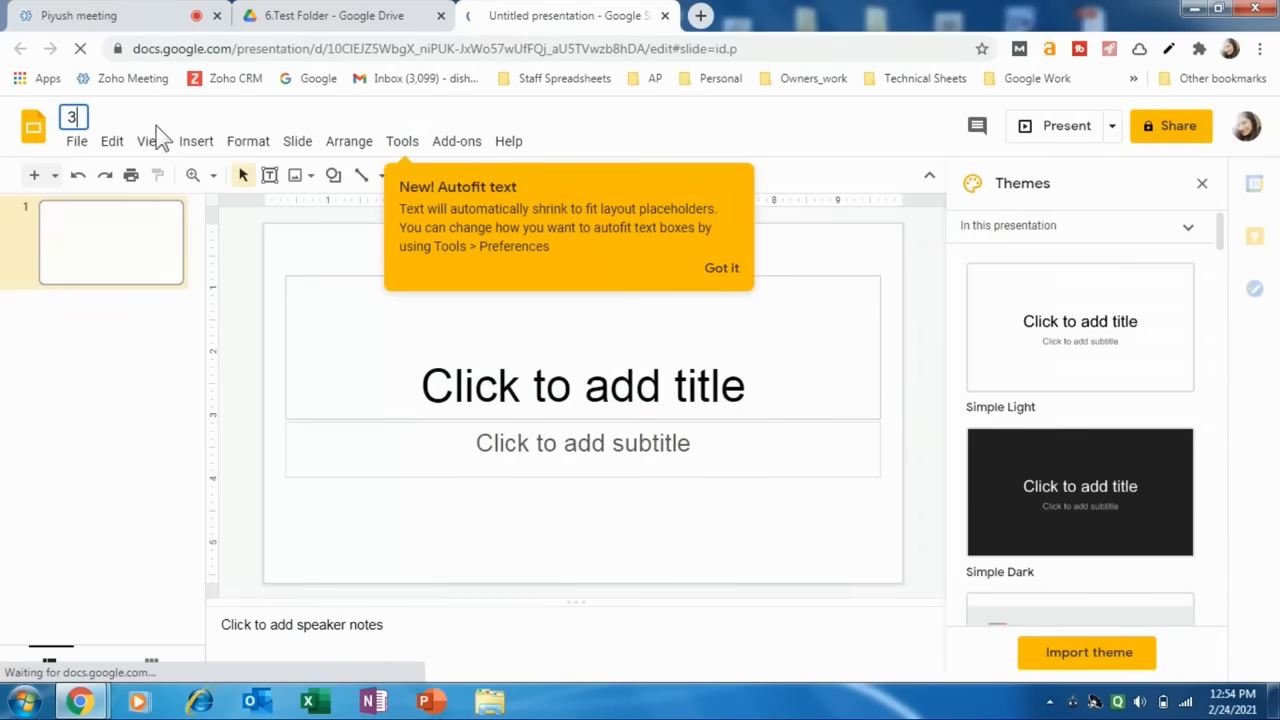
pyautogui.write('Test')
pyautogui.press('BackSpace')
pyautogui.press('BackSpace')
pyautogui.press('BackSpace')
pyautogui.press('BackSpace')
pyautogui.press('BackSpace')
pyautogui.press('BackSpace')
pyautogui.press('BackSpace')
pyautogui.press('BackSpace')
pyautogui.press('BackSpace')
pyautogui.press('BackSpace')
pyautogui.press('BackSpace')
pyautogui.press('BackSpace')
pyautogui.press('BackSpace')
pyautogui.press('BackSpace')
pyautogui.press('BackSpace')
pyautogui.press('BackSpace')
pyautogui.press('BackSpace')
pyautogui.press('BackSpace')
pyautogui.press('BackSpace')
pyautogui.press('BackSpace')
pyautogui.write('3.Test')
pyautogui.press('BackSpace')
pyautogui.write('t Presentation')
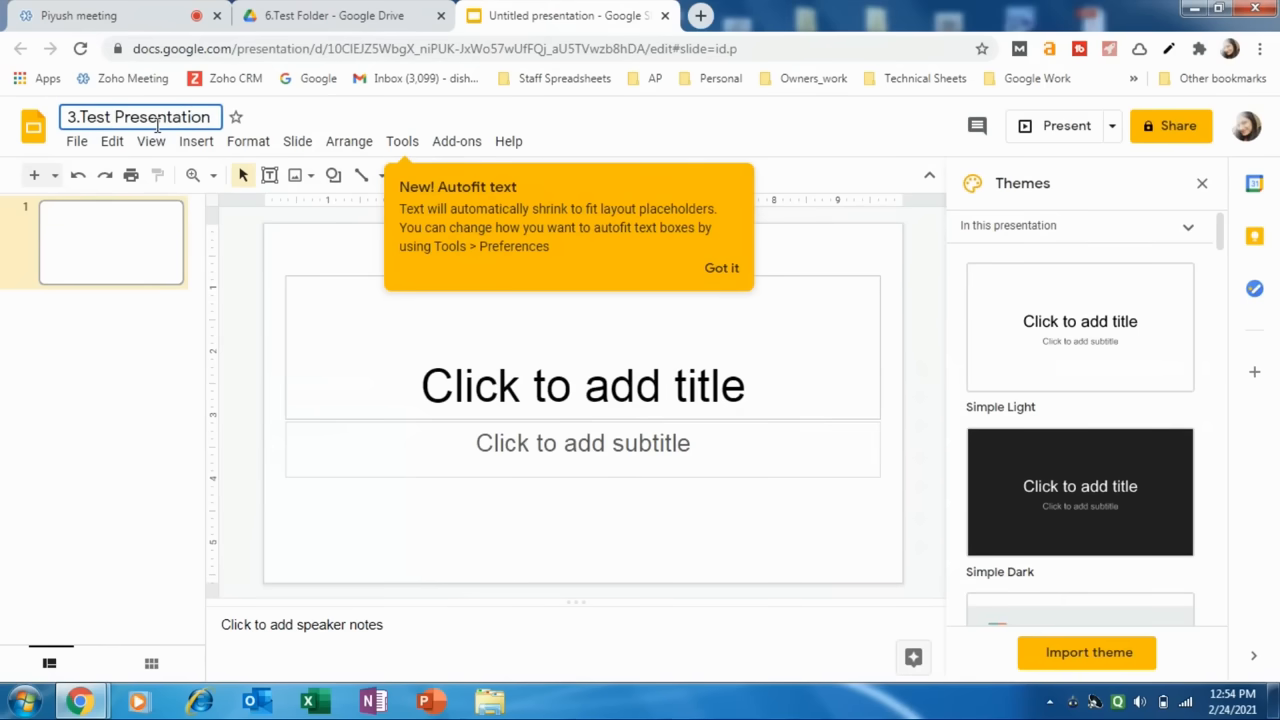
# Dismiss the Autofit text tip and close the presentation to return to 6.Test Folder.
pyautogui.click(724, 269)
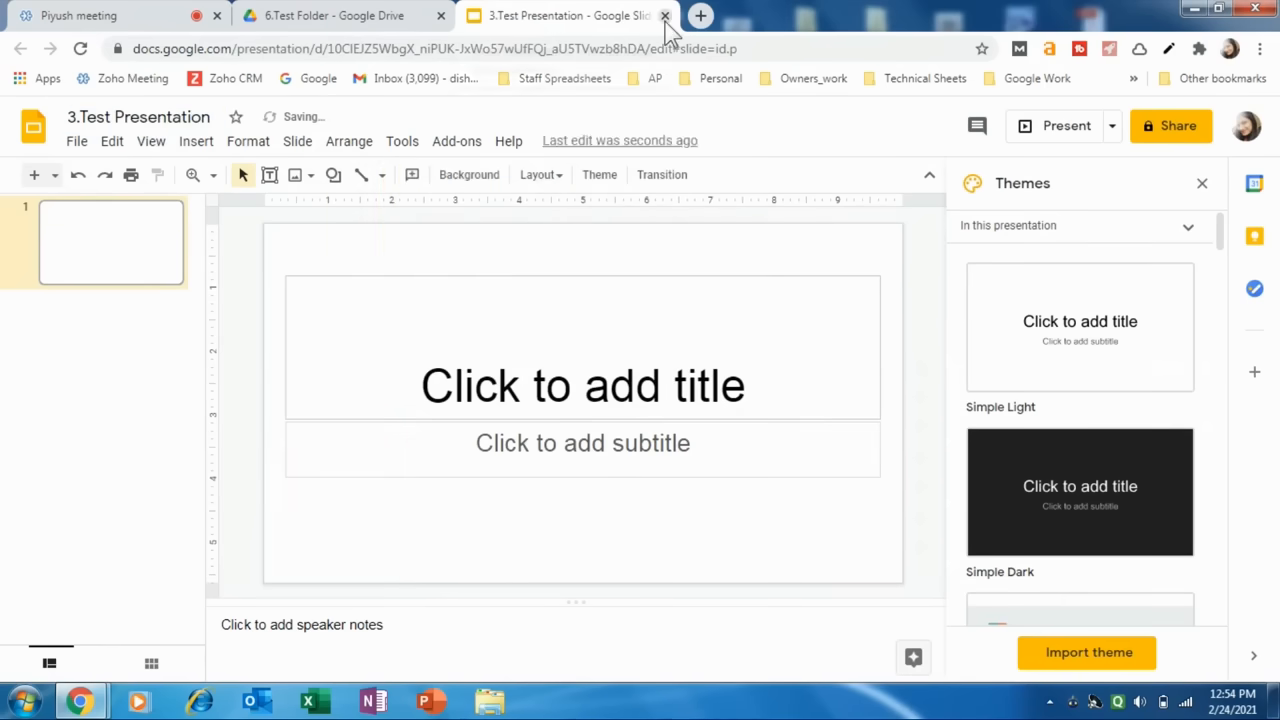
pyautogui.click(665, 15)
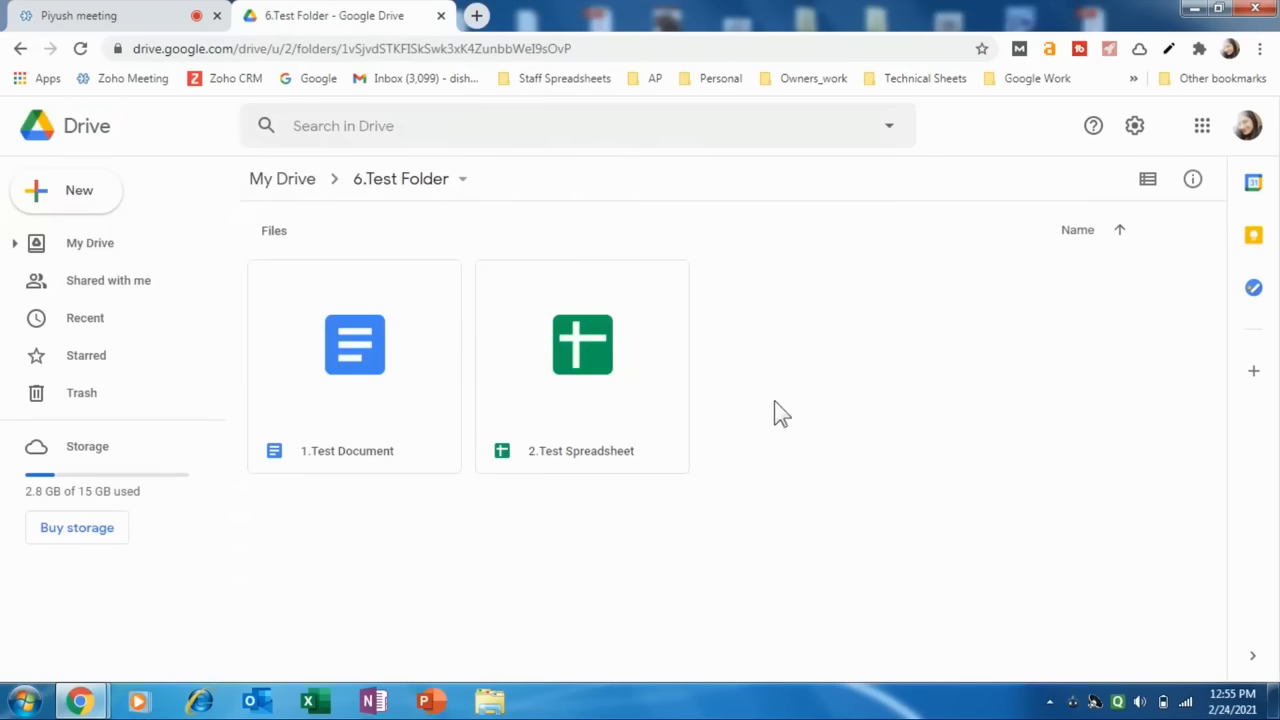
pyautogui.click(367, 42)
pyautogui.click(751, 460)
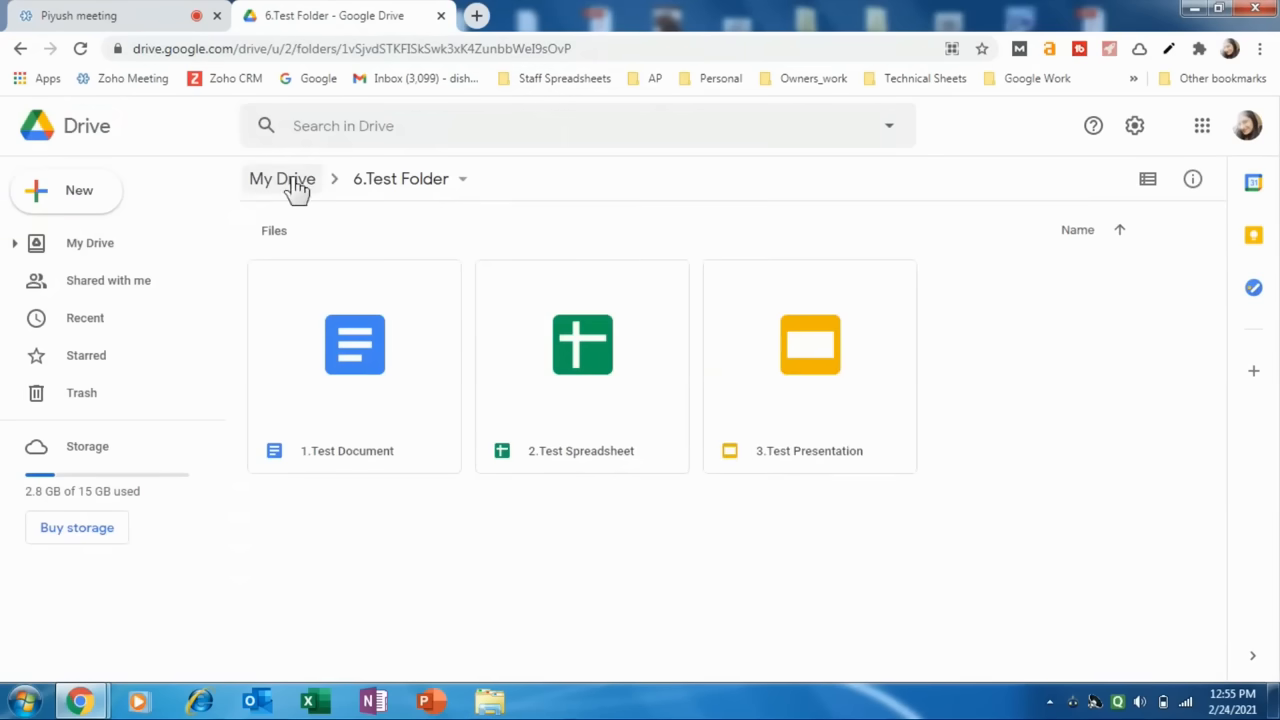
# Go back to My Drive and reopen 6.Test Folder to review its three files.
pyautogui.click(106, 247)
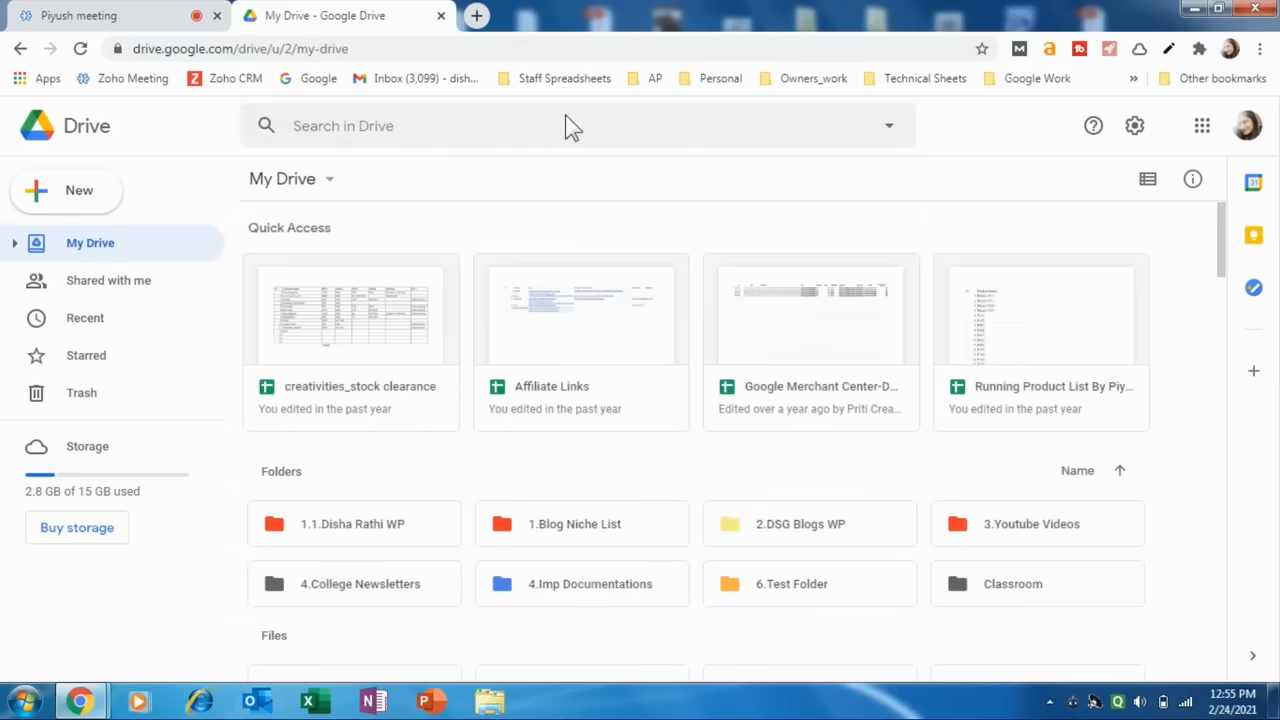
pyautogui.click(757, 592)
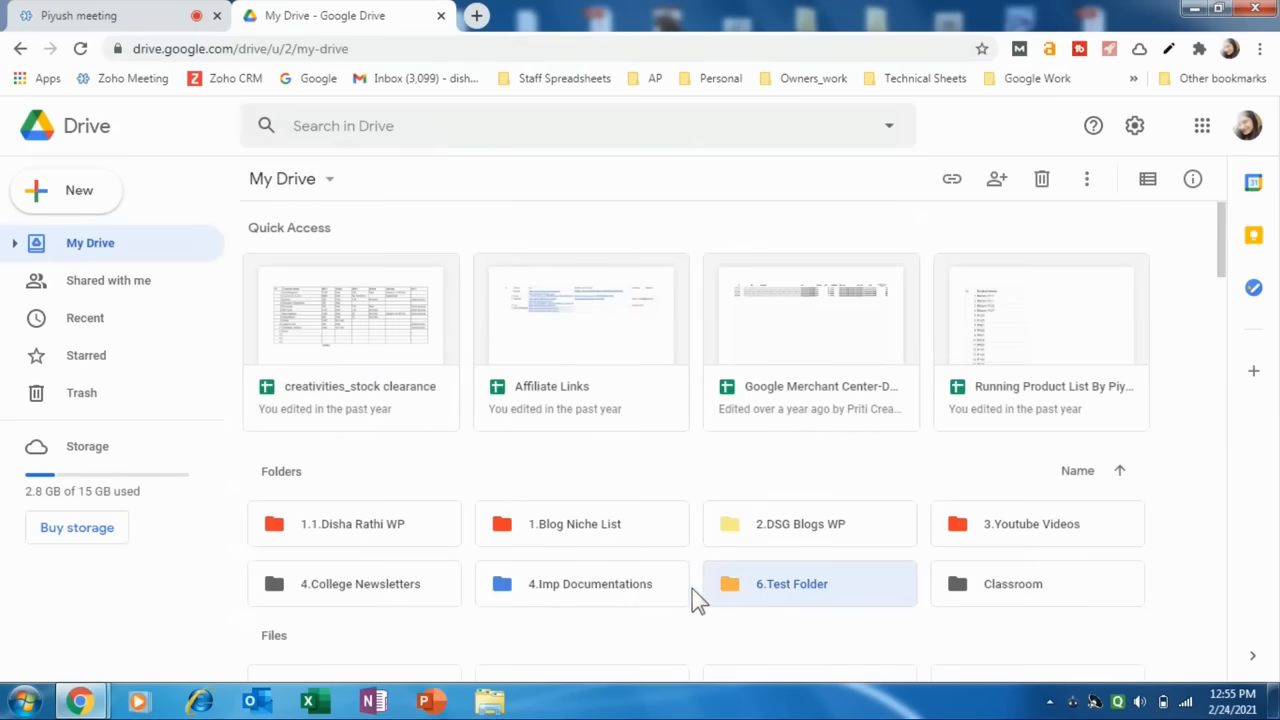
pyautogui.doubleClick(764, 589)
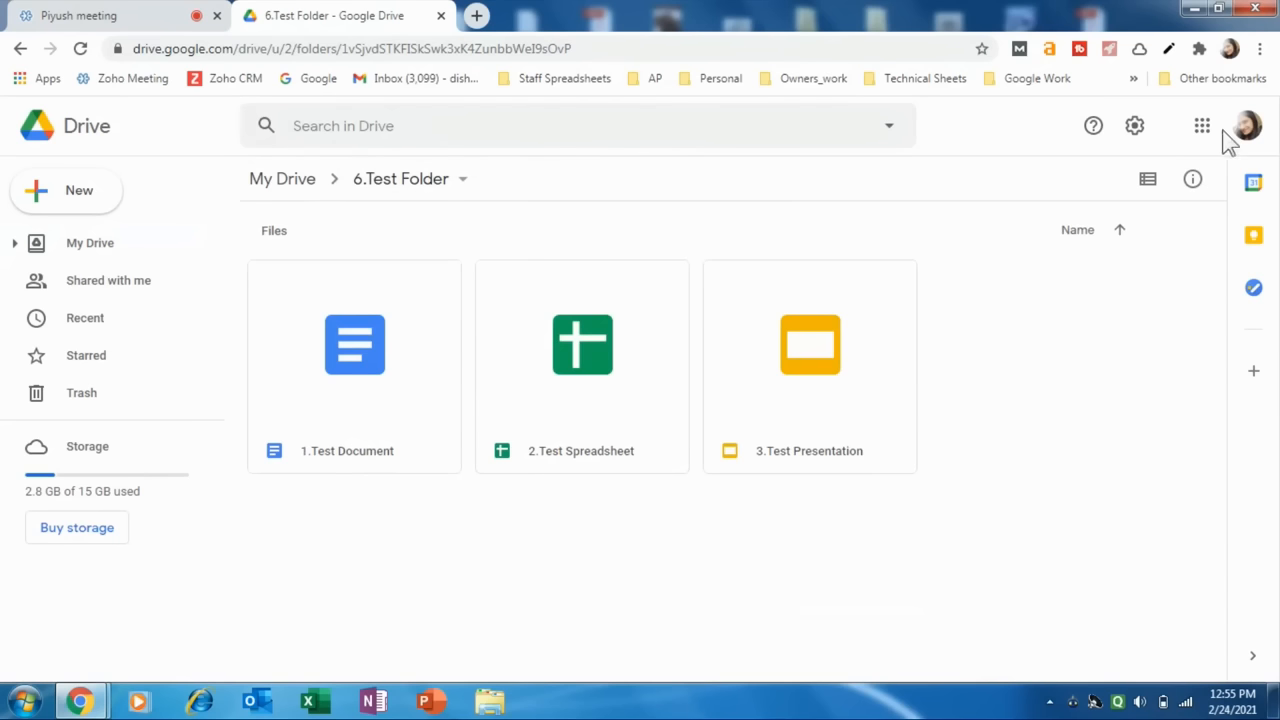
pyautogui.click(1258, 128)
pyautogui.click(1260, 128)
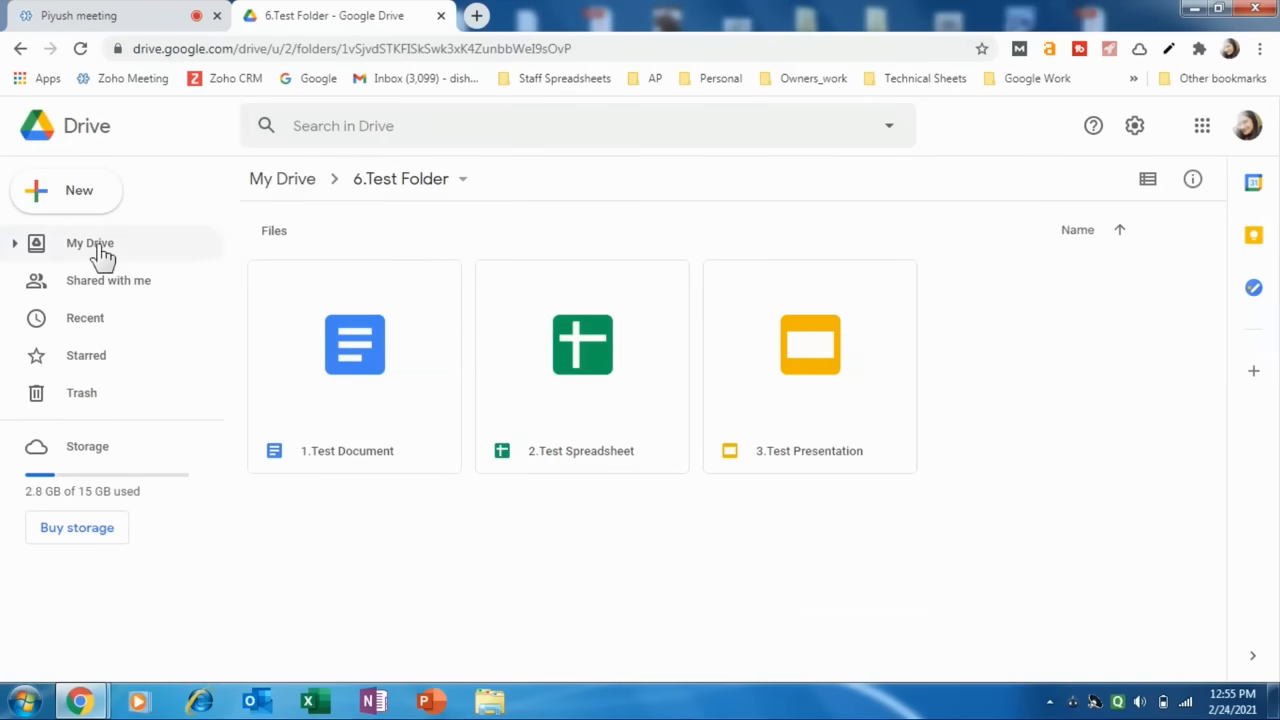
# Return to My Drive and search Drive for files of the PDF type.
pyautogui.click(278, 182)
pyautogui.scroll(-2, 333, 360)
pyautogui.scroll(2, 337, 340)
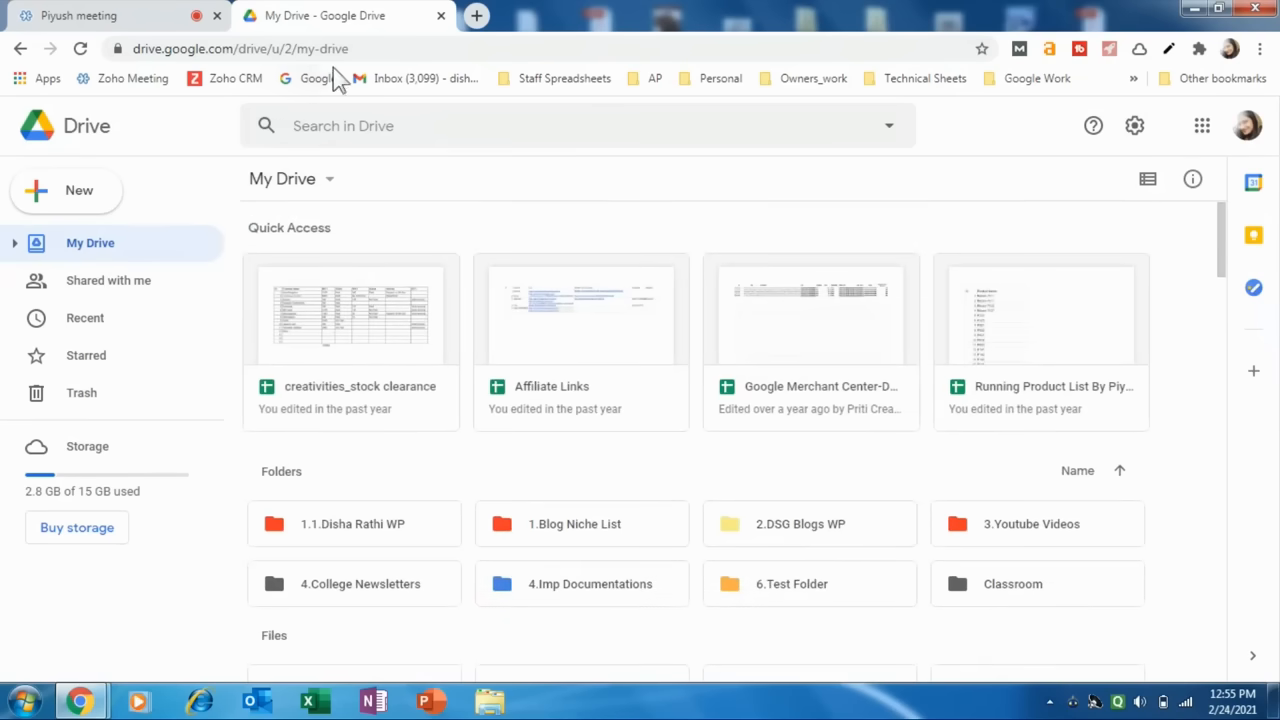
pyautogui.click(325, 133)
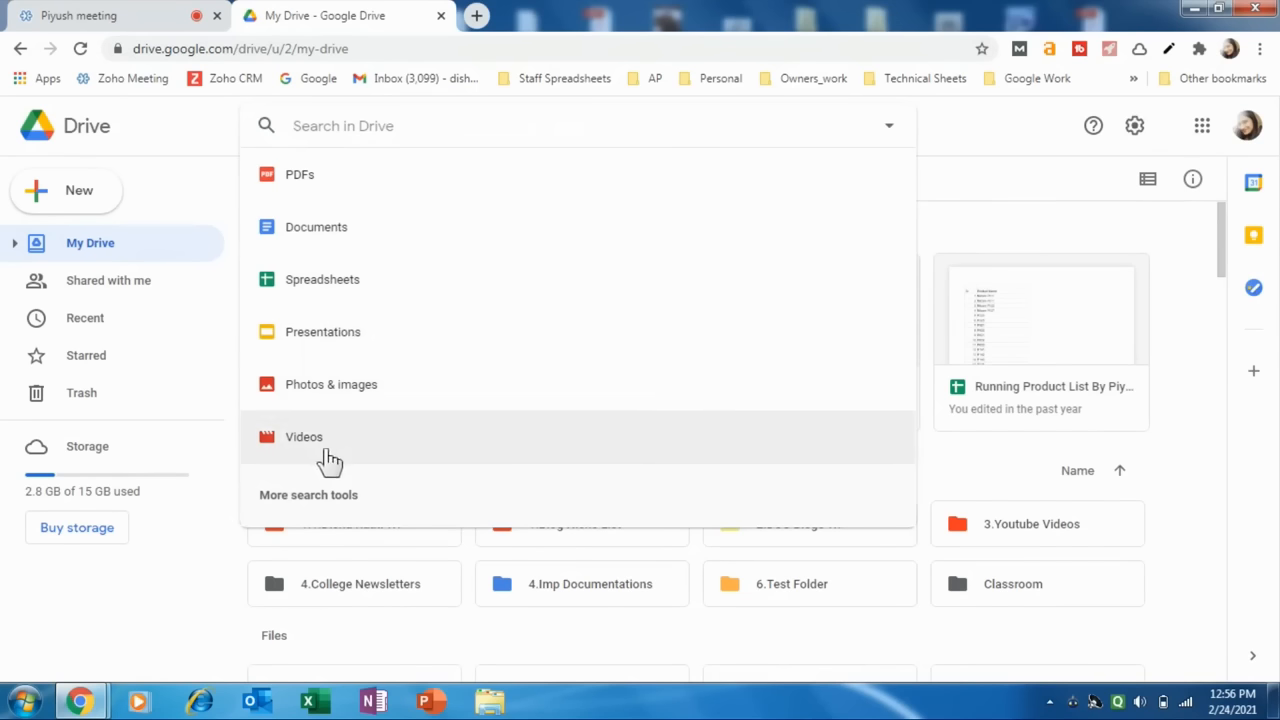
pyautogui.click(318, 182)
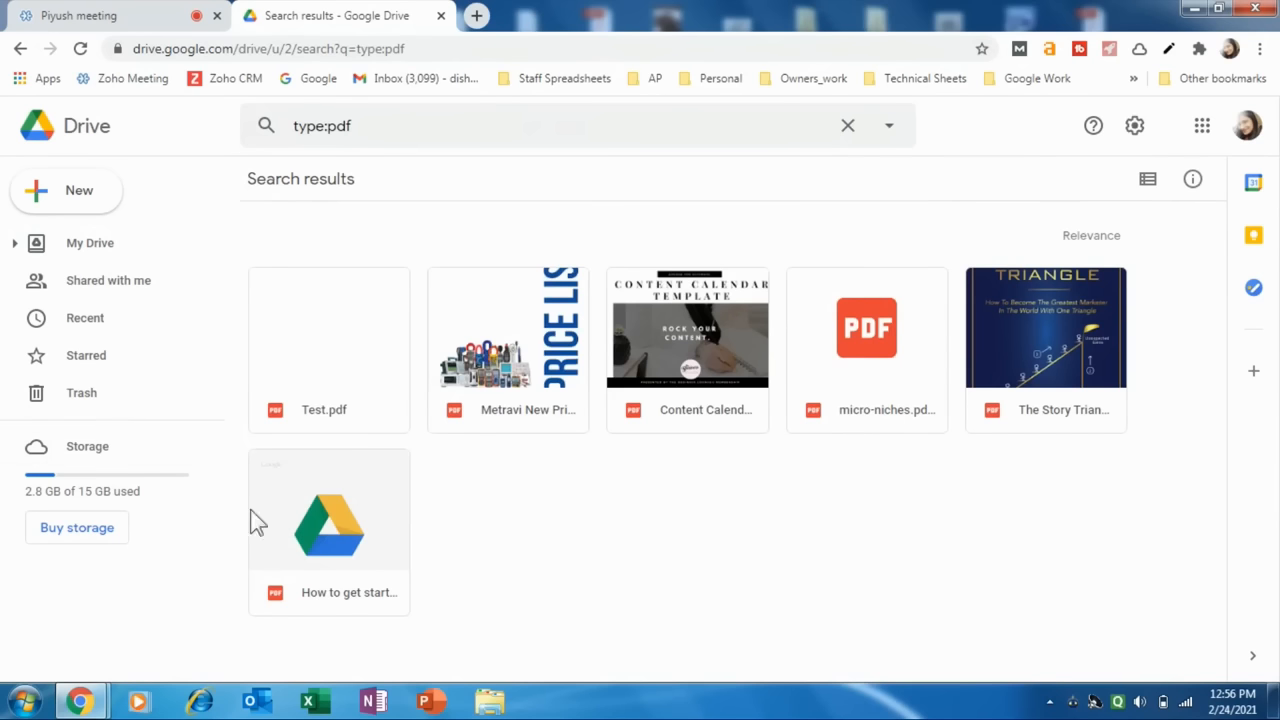
pyautogui.click(408, 125)
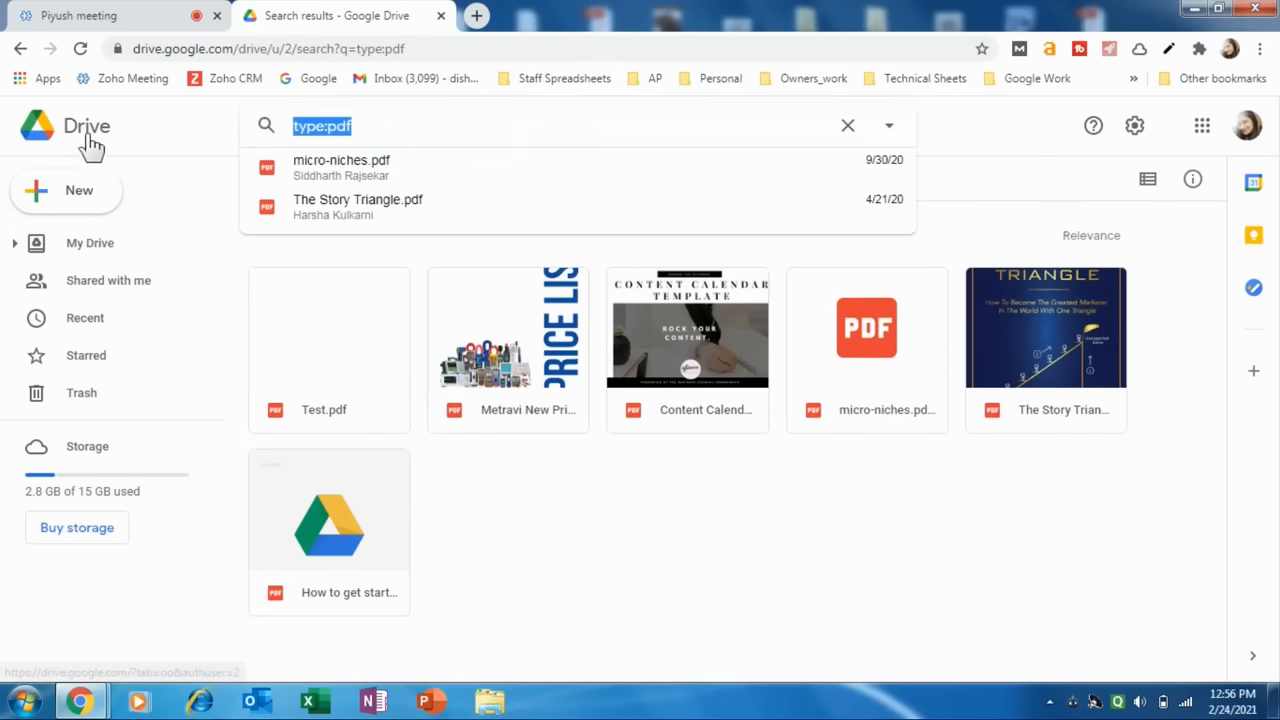
# Leave the search results for My Drive, look over its folders and files, and select the 2.DSG Blogs WP folder.
pyautogui.click(76, 255)
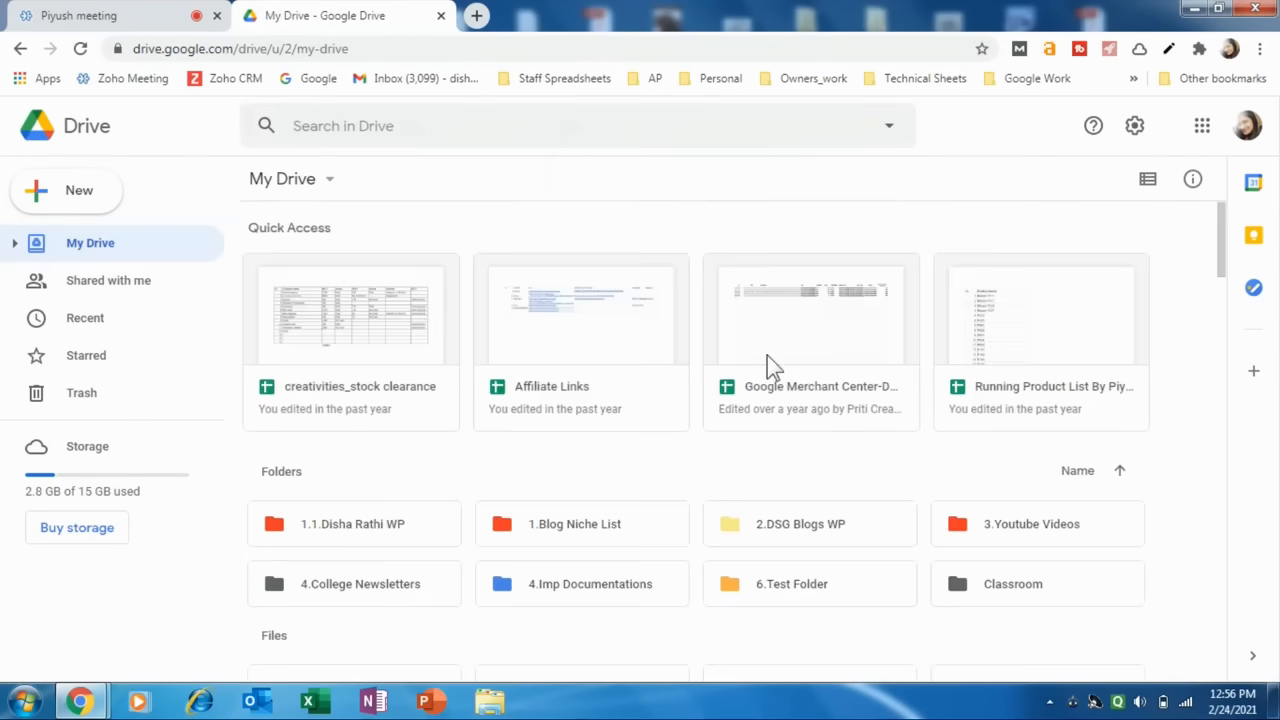
pyautogui.scroll(-1, 767, 355)
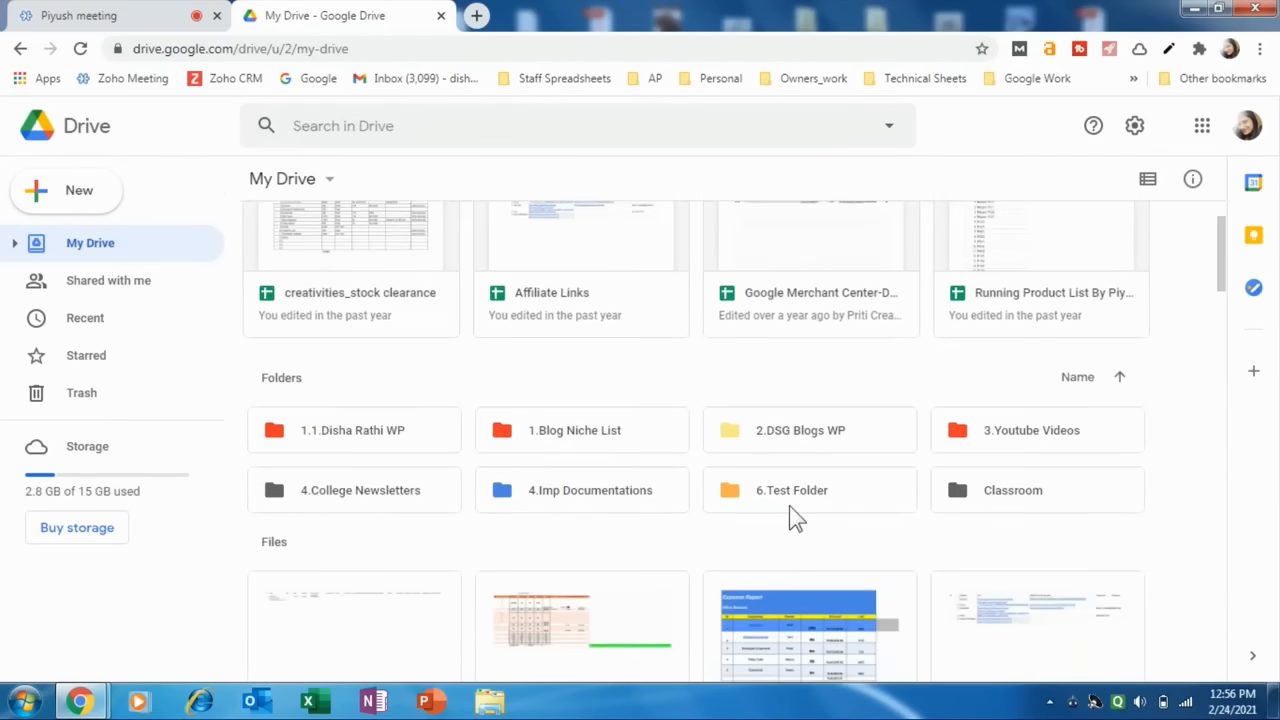
pyautogui.scroll(1, 620, 464)
pyautogui.scroll(-2, 617, 458)
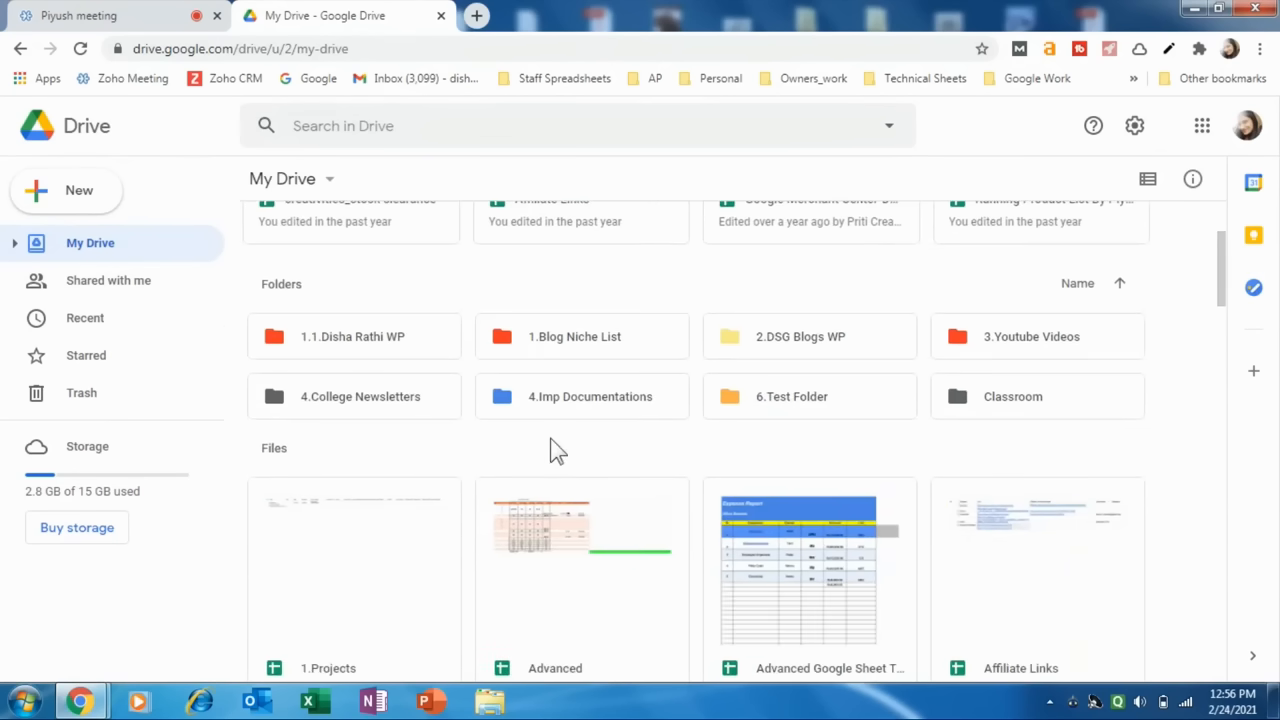
pyautogui.scroll(1, 545, 420)
pyautogui.click(750, 440)
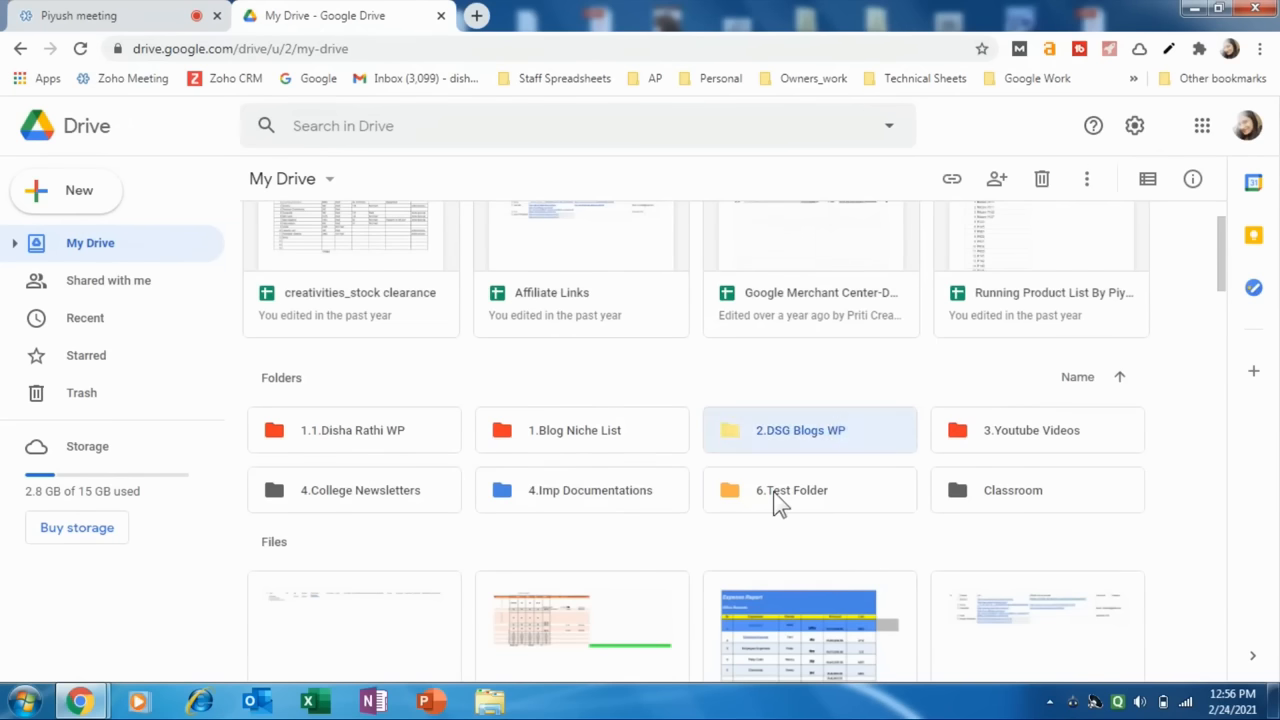
# Share 6.Test Folder with a contact as Editor, keeping the notification to people enabled.
pyautogui.click(780, 505)
pyautogui.click(957, 488)
pyautogui.click(849, 476)
pyautogui.click(780, 451)
pyautogui.click(775, 492)
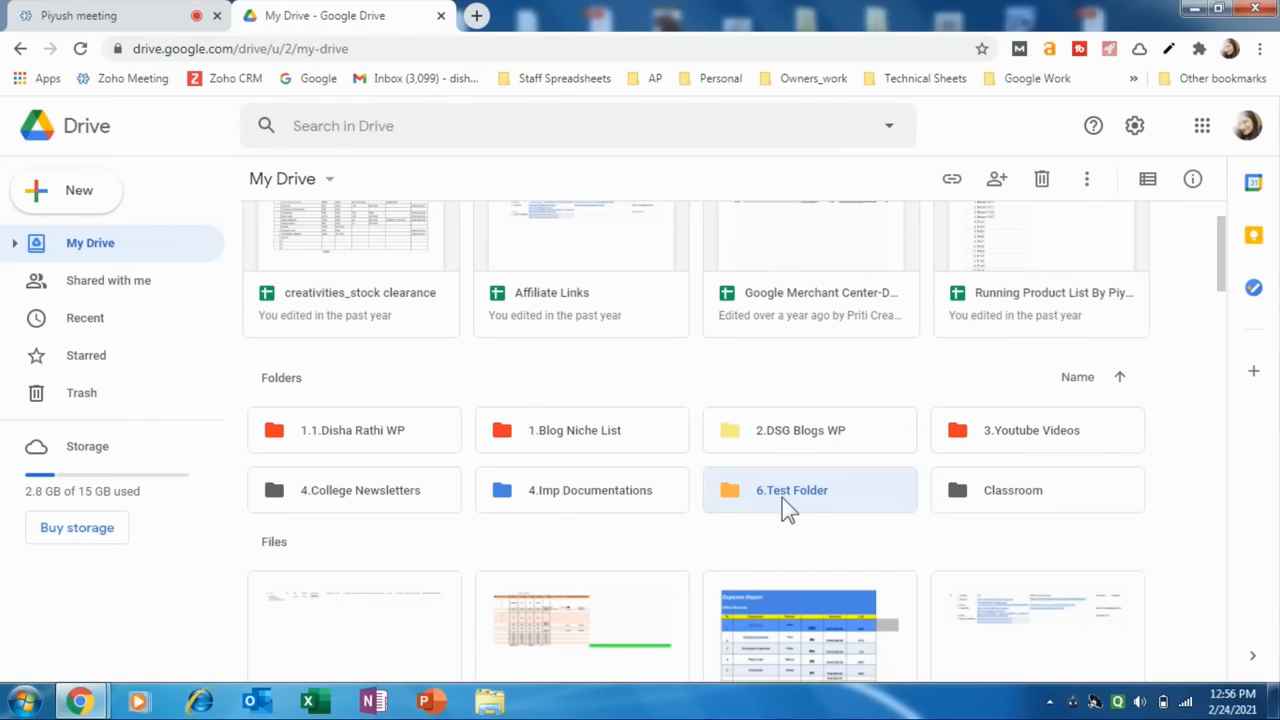
pyautogui.click(997, 182)
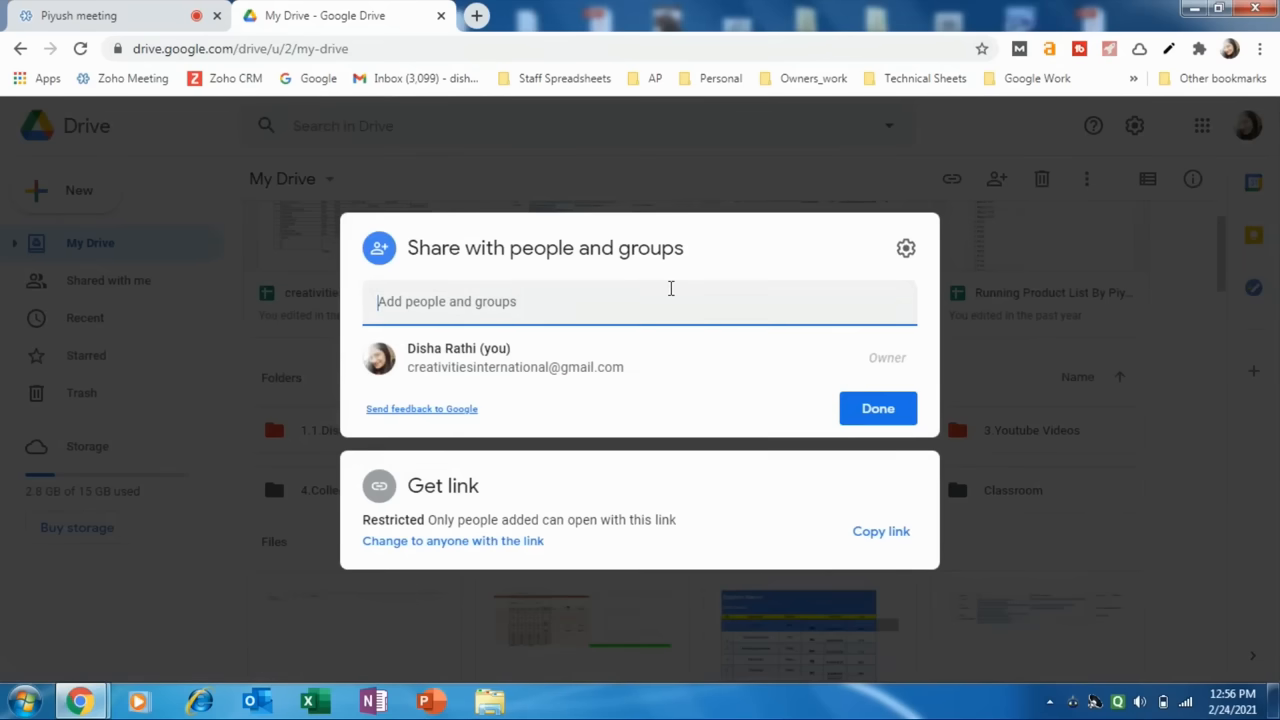
pyautogui.click(393, 355)
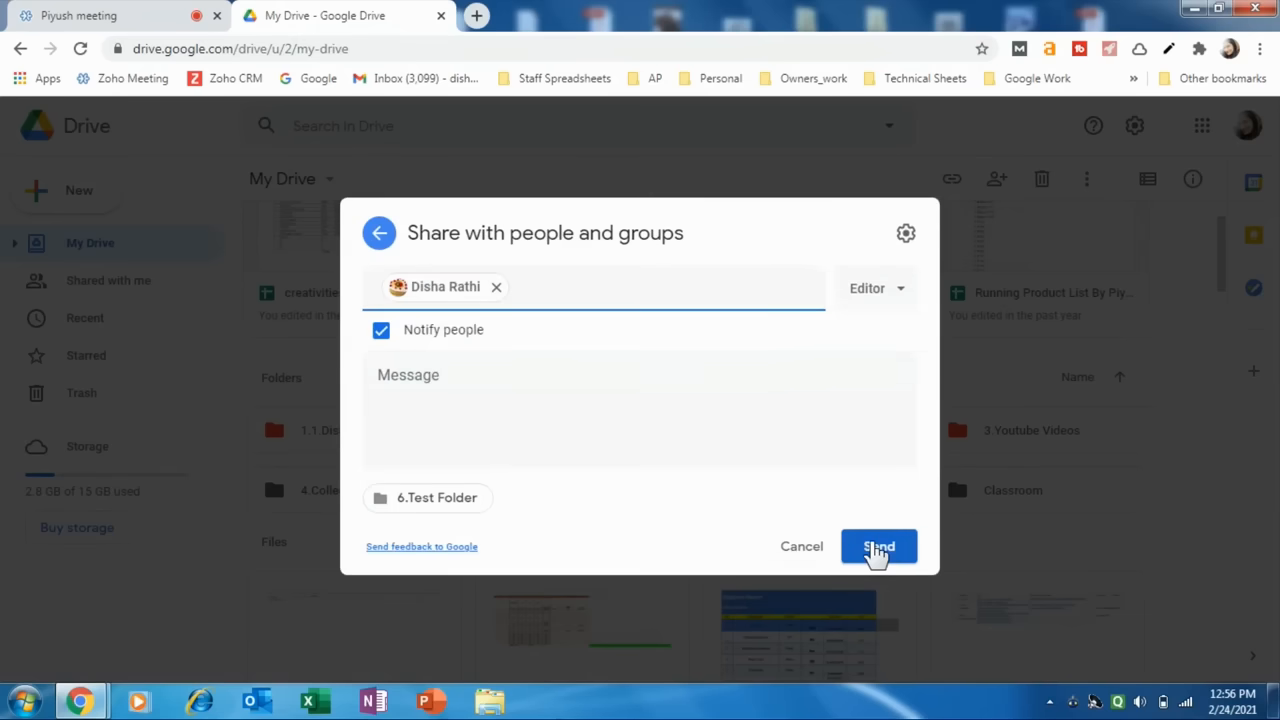
pyautogui.click(877, 550)
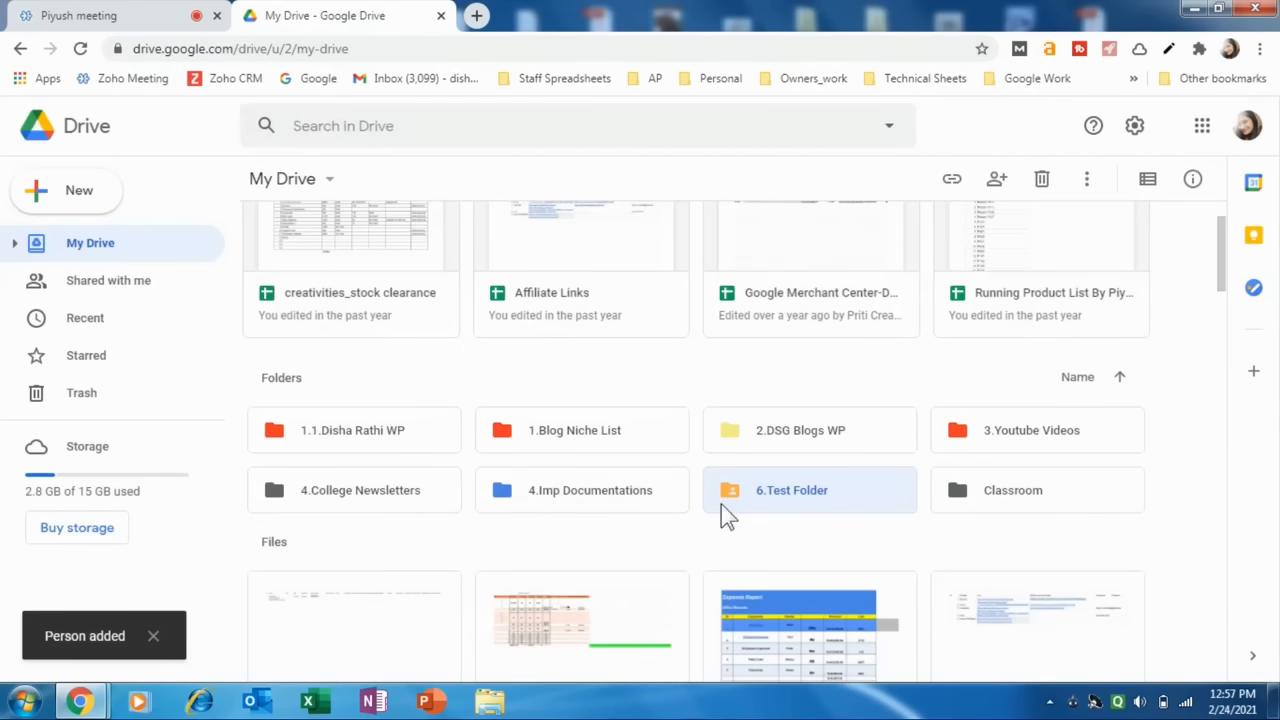
# Compare the icon of the shared 6.Test Folder in My Drive, open the folder to view its files, and return to My Drive.
pyautogui.click(626, 540)
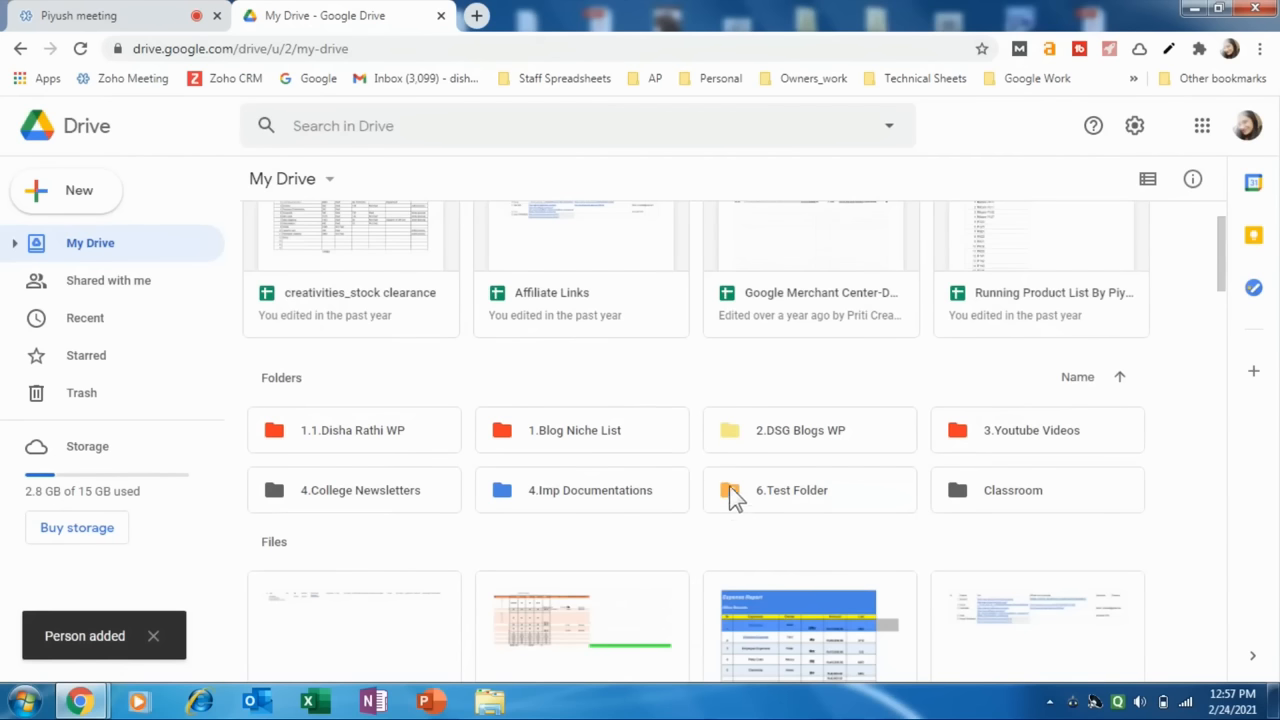
pyautogui.click(724, 496)
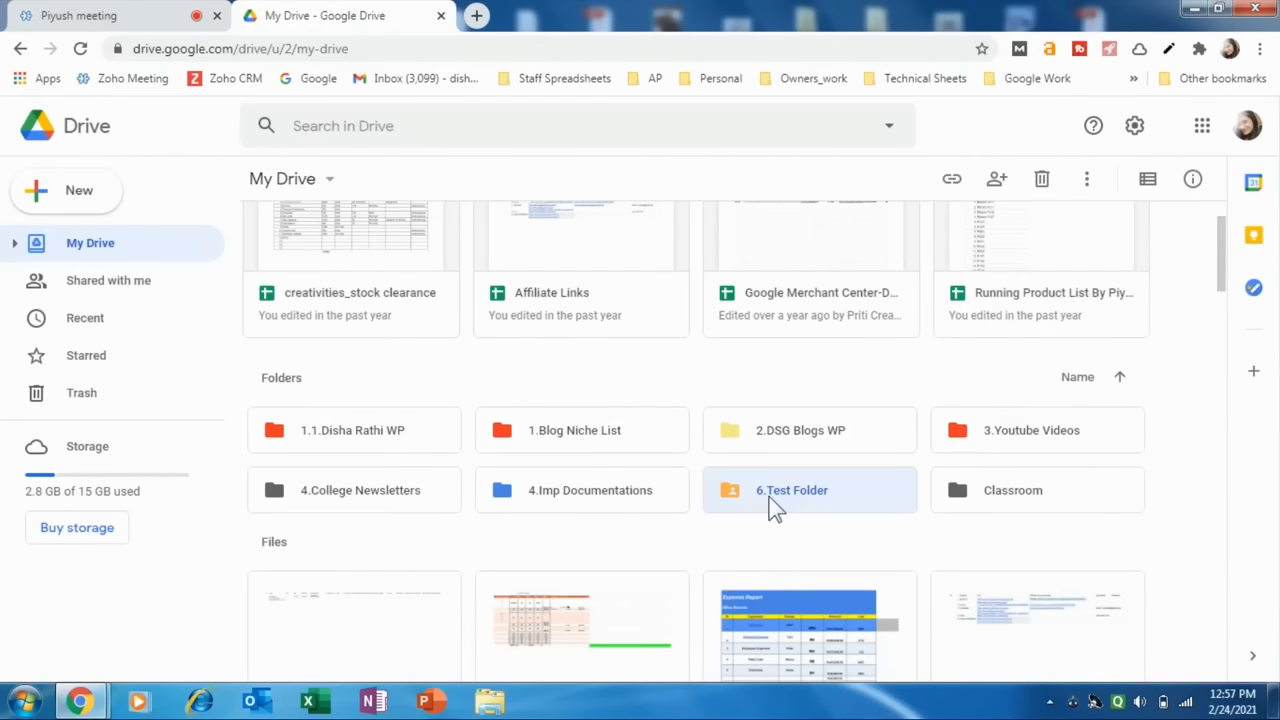
pyautogui.doubleClick(745, 493)
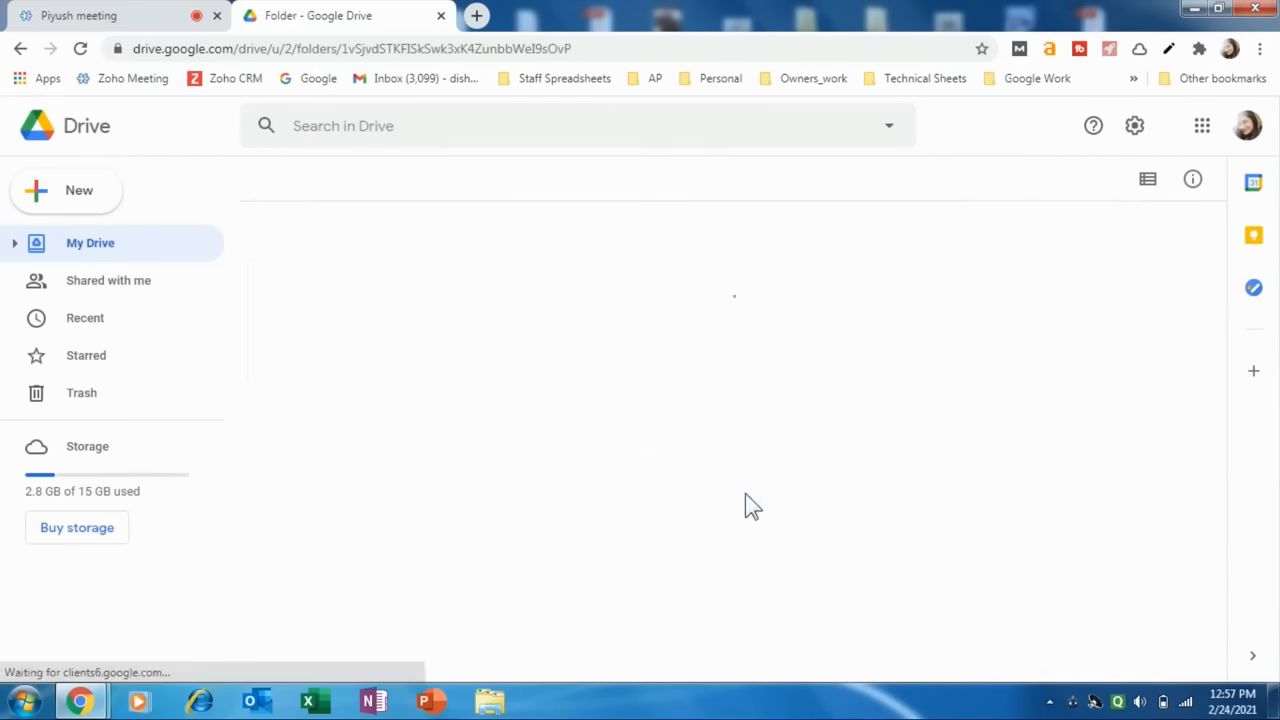
pyautogui.click(20, 48)
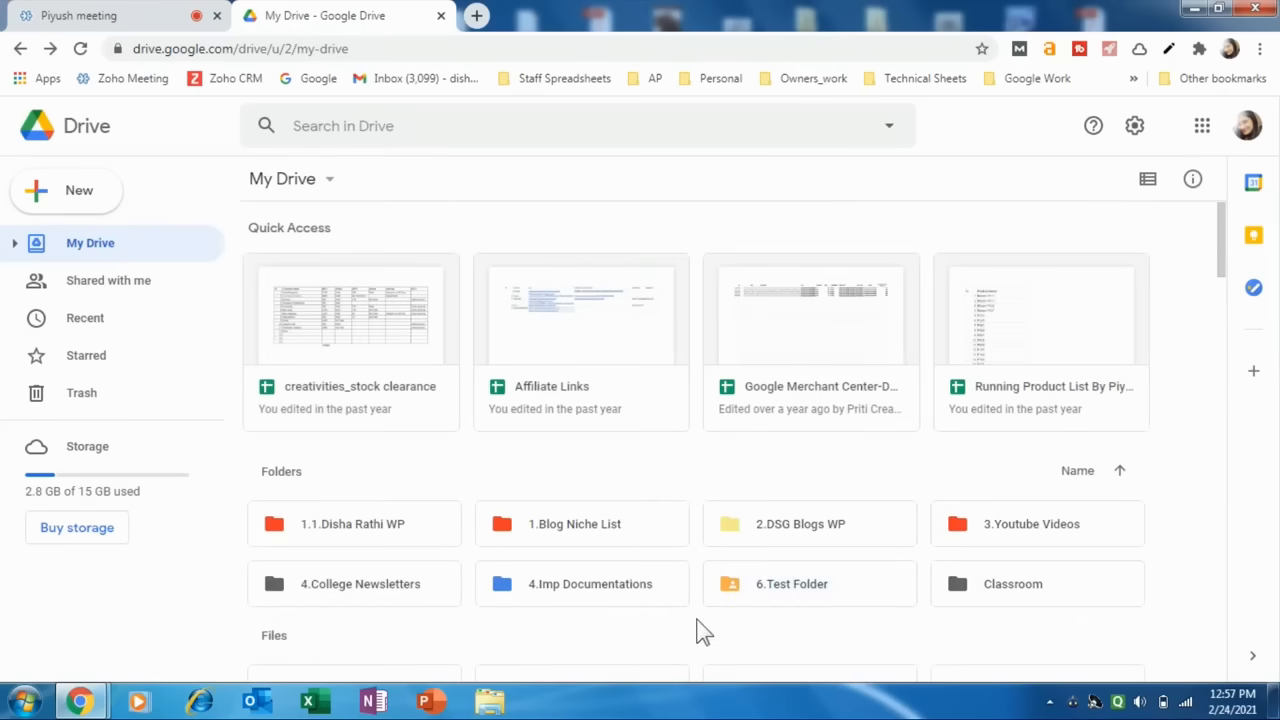
pyautogui.doubleClick(736, 592)
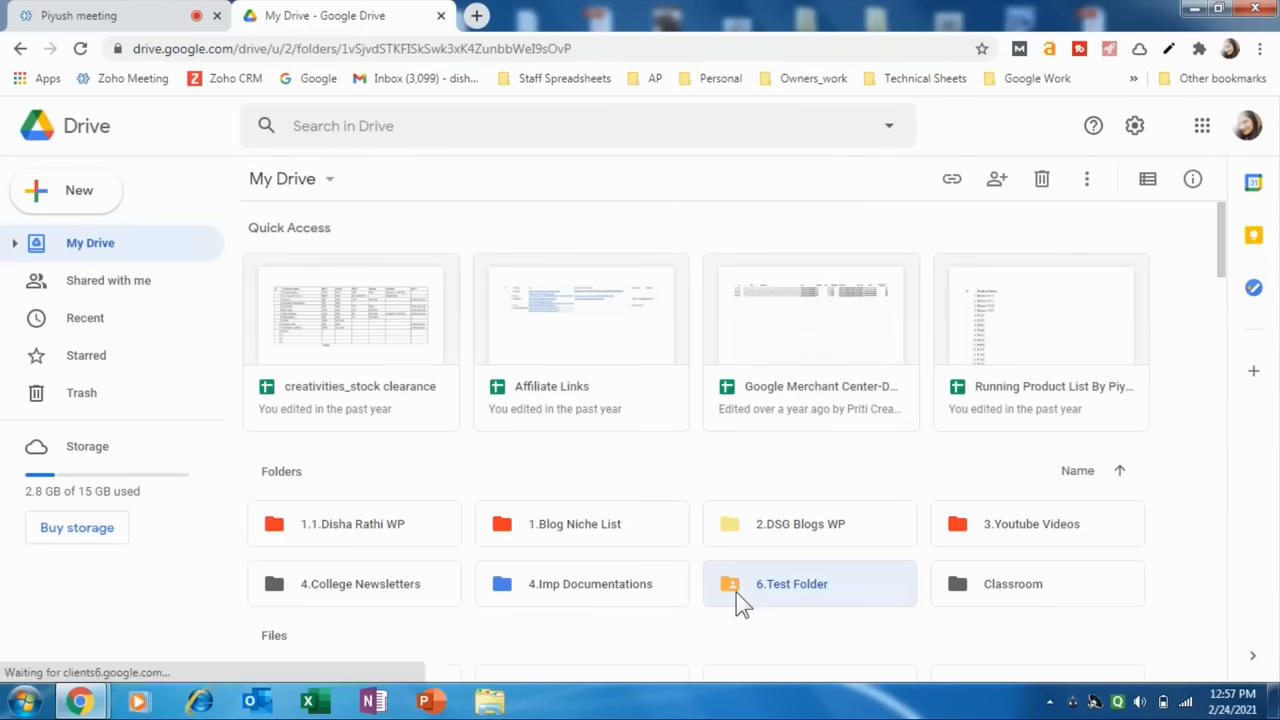
pyautogui.click(20, 48)
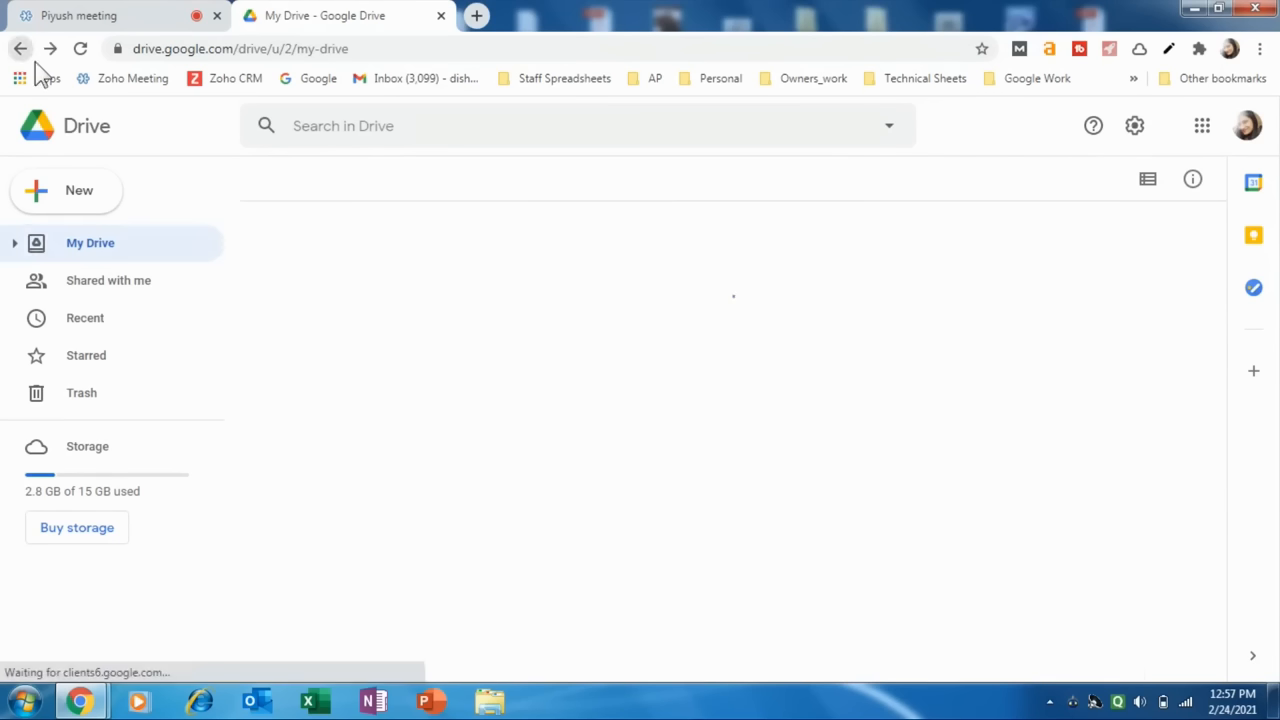
# Show My Drive in list layout, look through its folders and files, and restore the grid layout.
pyautogui.click(1155, 190)
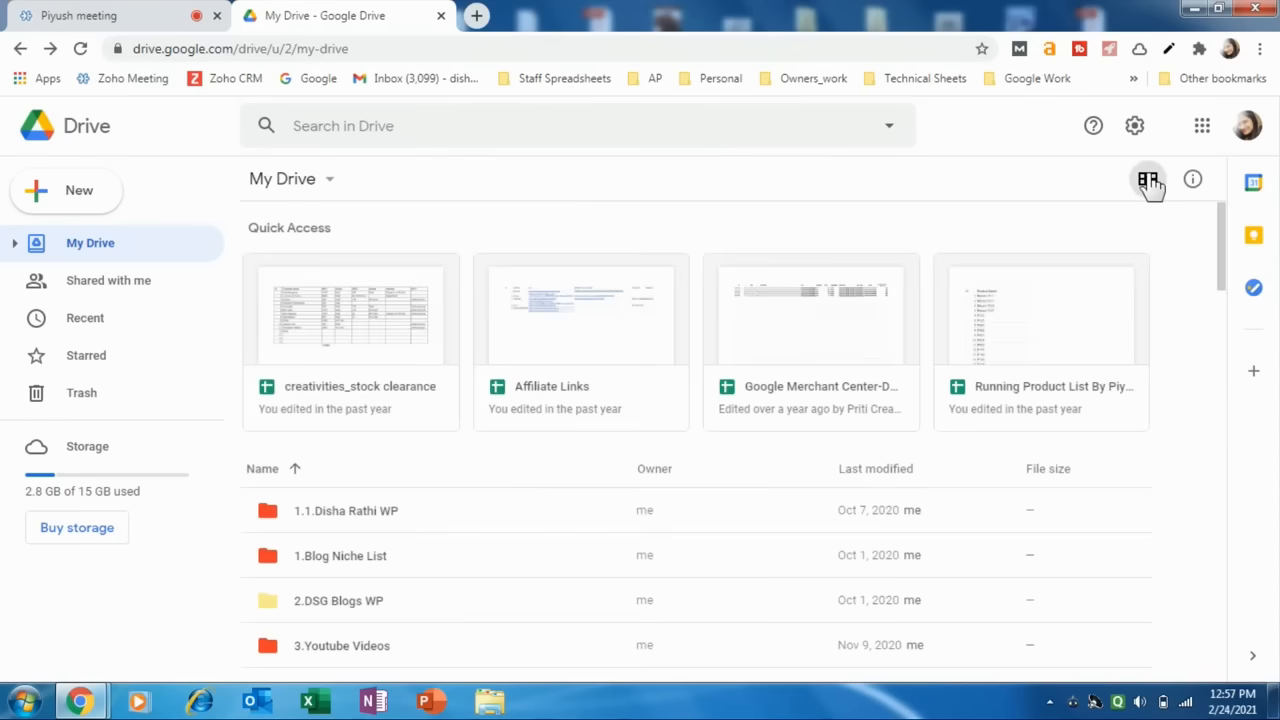
pyautogui.scroll(-2, 340, 440)
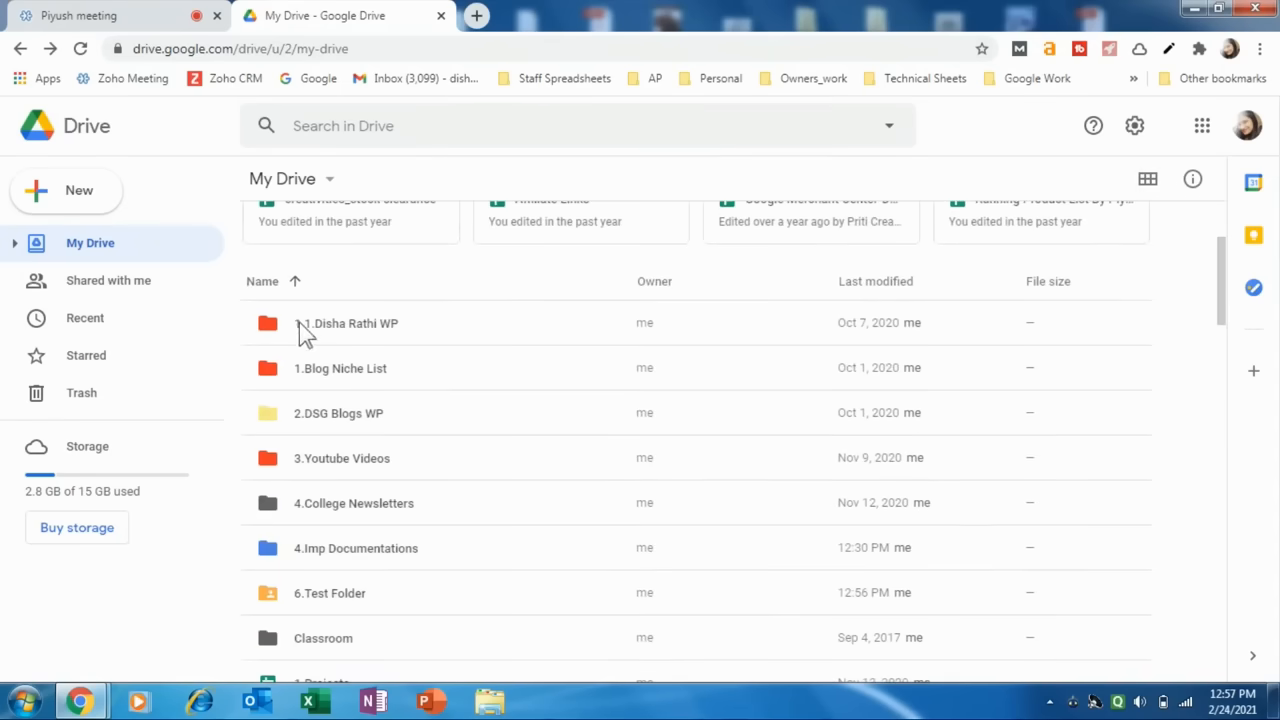
pyautogui.scroll(-2, 335, 440)
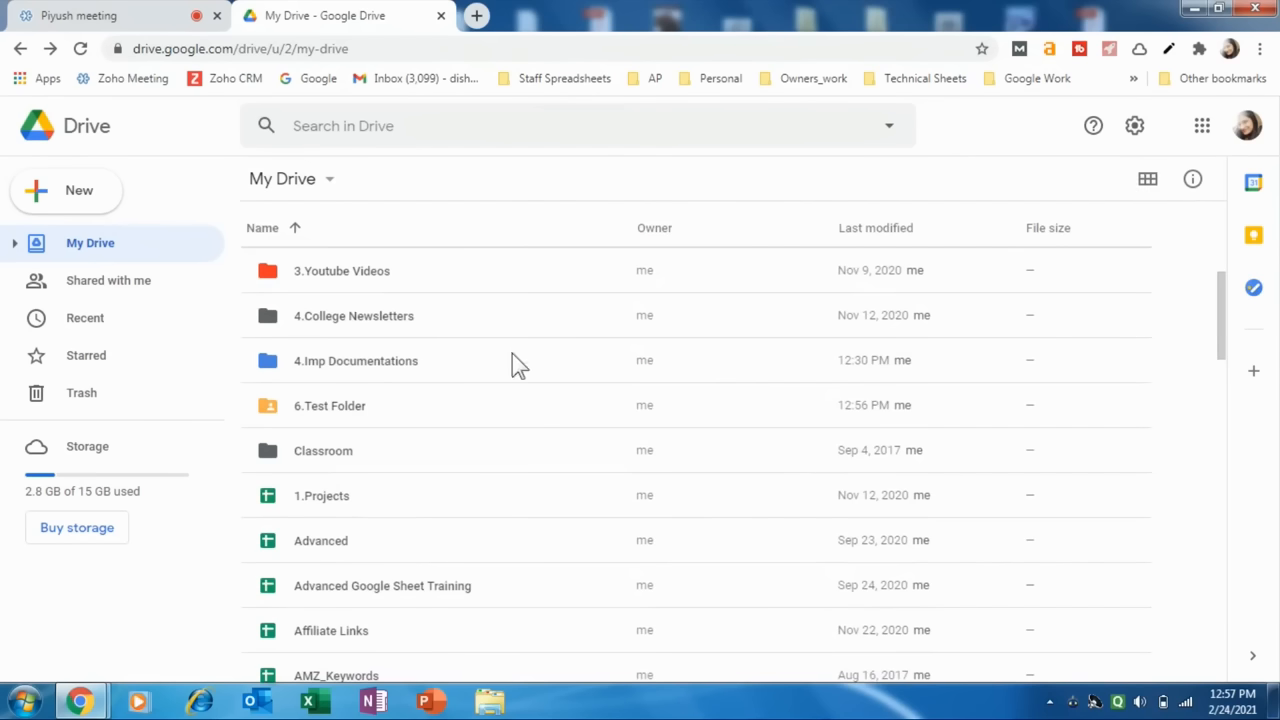
pyautogui.scroll(2, 512, 363)
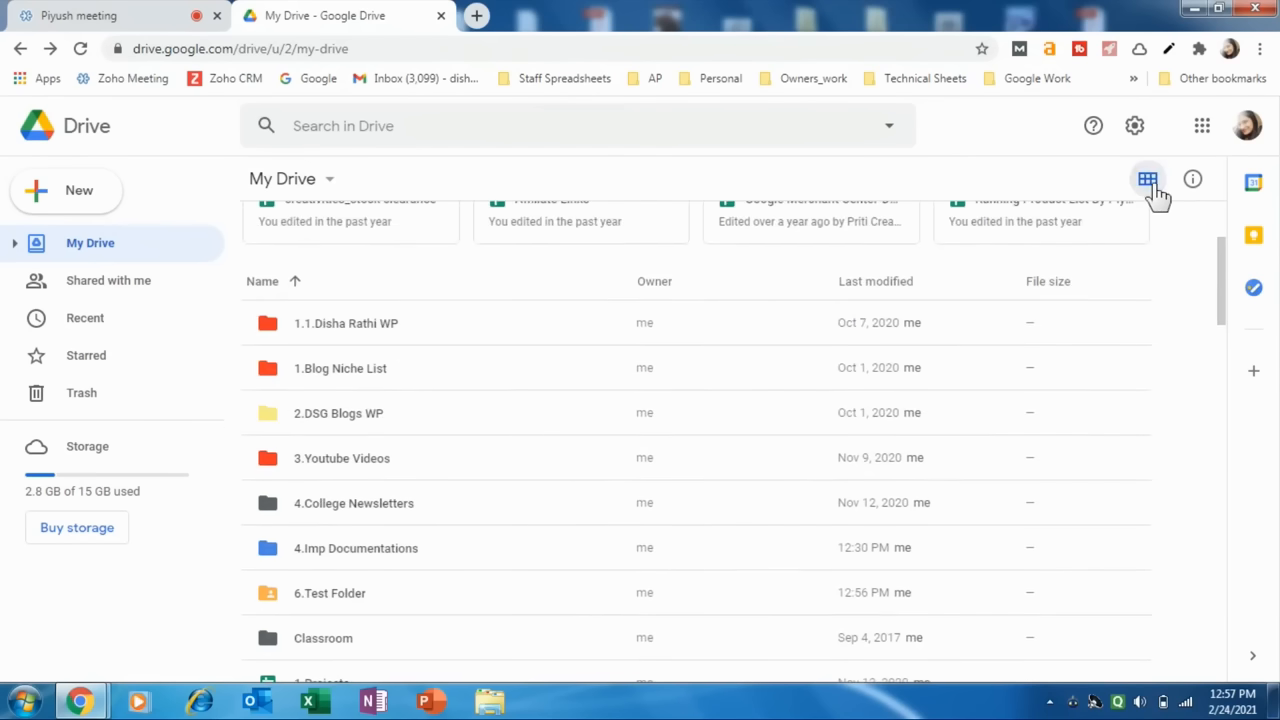
pyautogui.click(1148, 180)
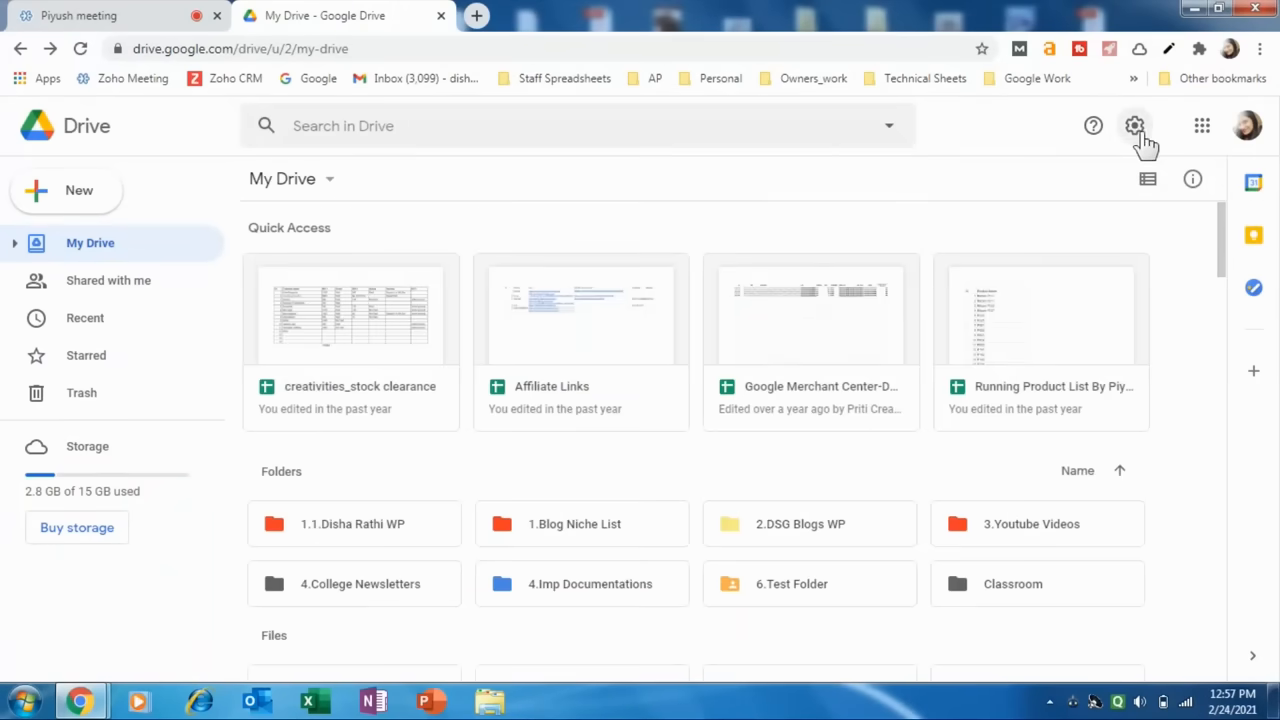
# Open the Drive settings and enable offline creating, opening and editing of recent Docs, Sheets and Slides files.
pyautogui.click(1141, 138)
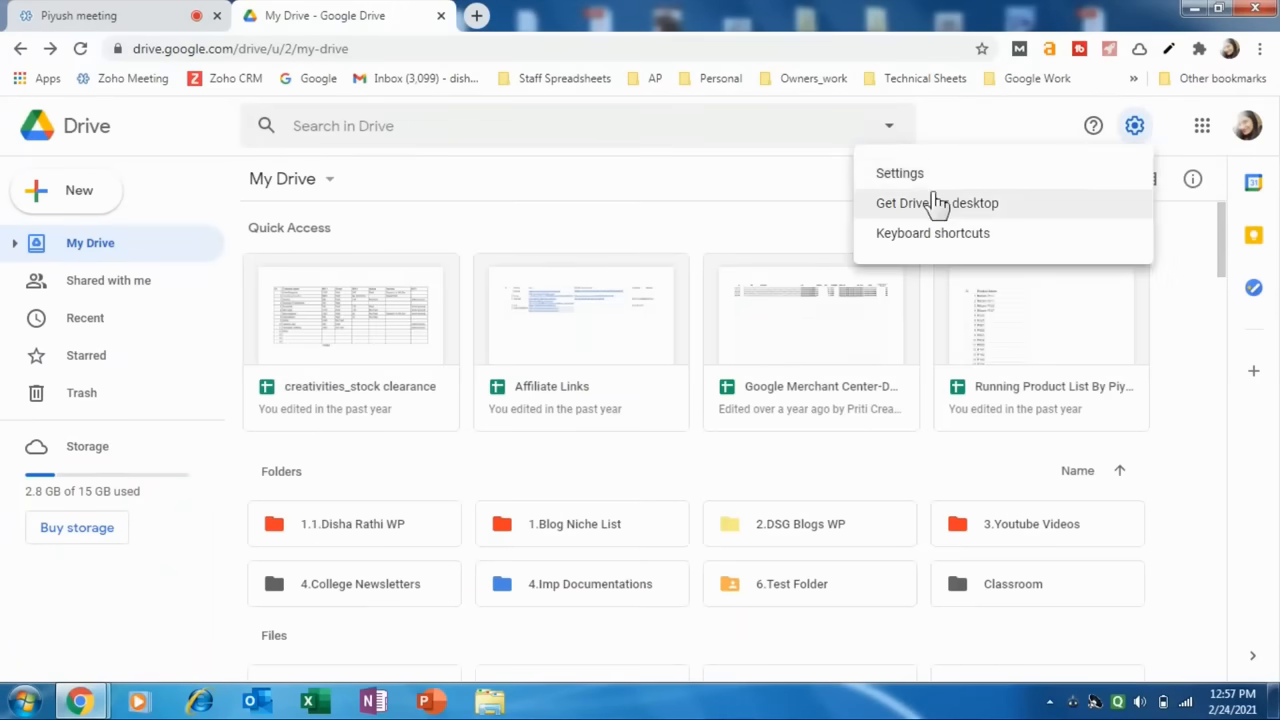
pyautogui.click(925, 178)
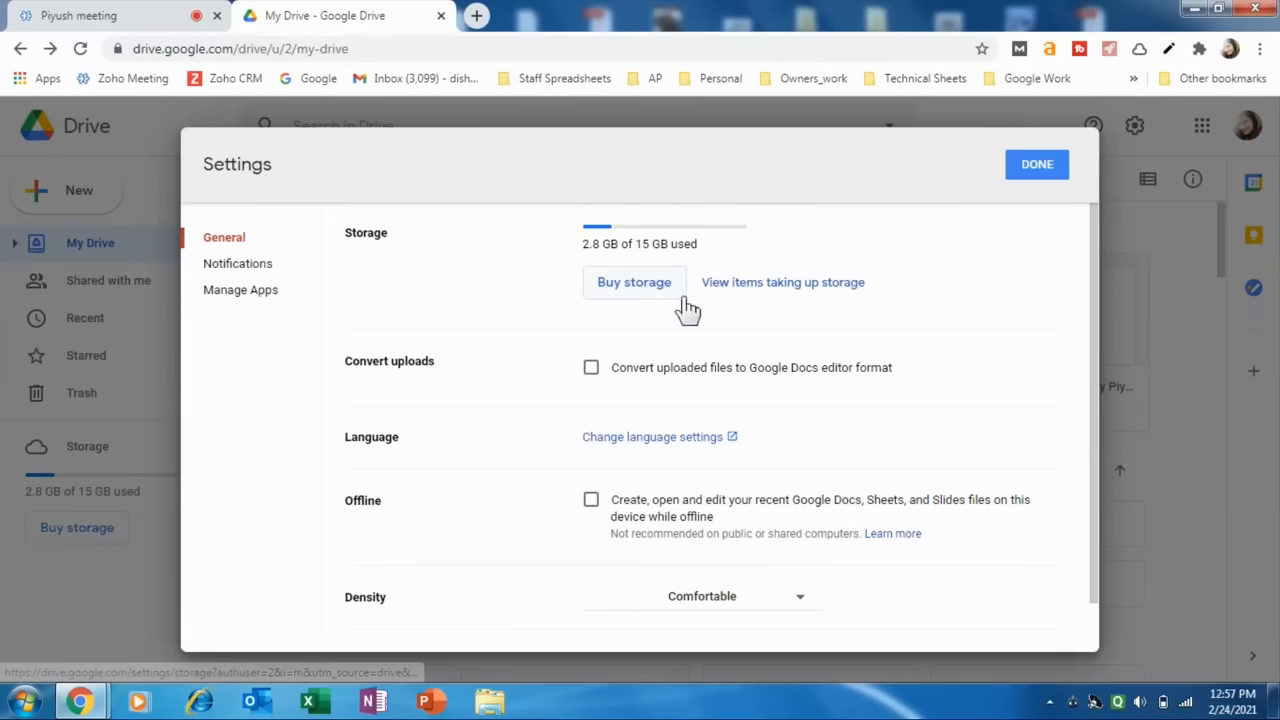
pyautogui.scroll(-1, 423, 447)
pyautogui.doubleClick(375, 450)
pyautogui.click(600, 448)
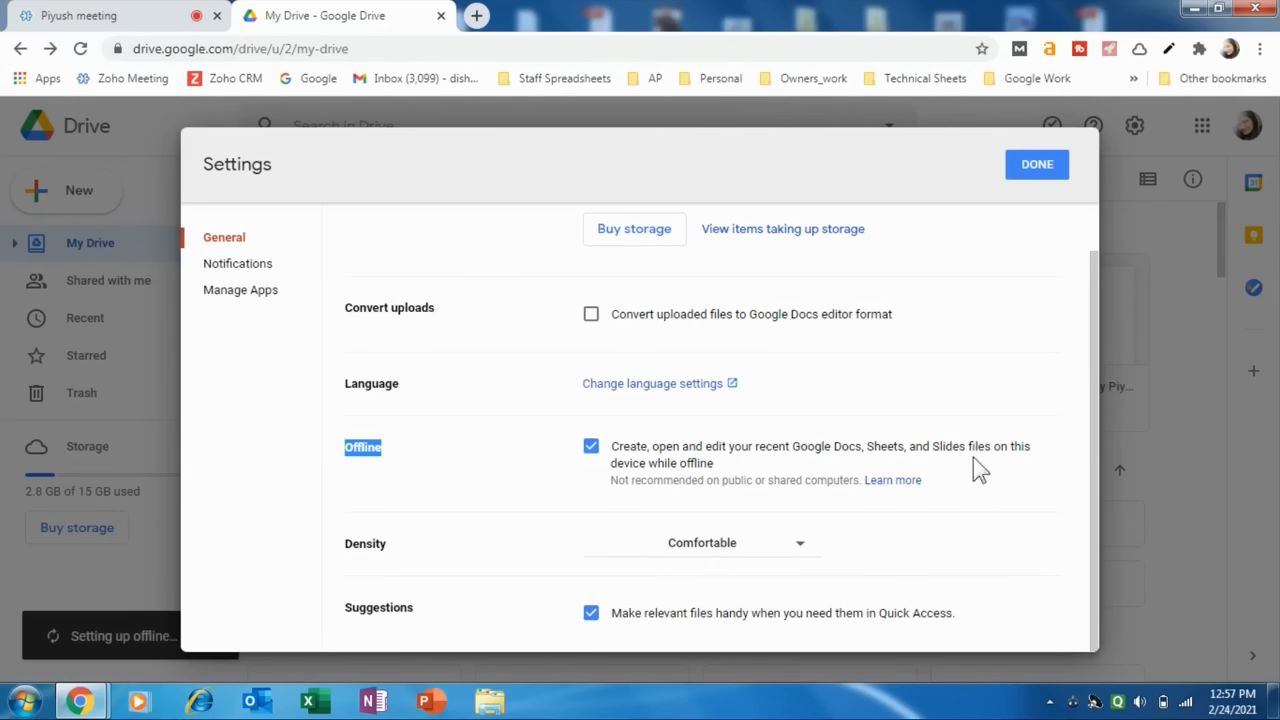
# Disable offline access to recent Docs, Sheets and Slides files and close the settings.
pyautogui.click(695, 463)
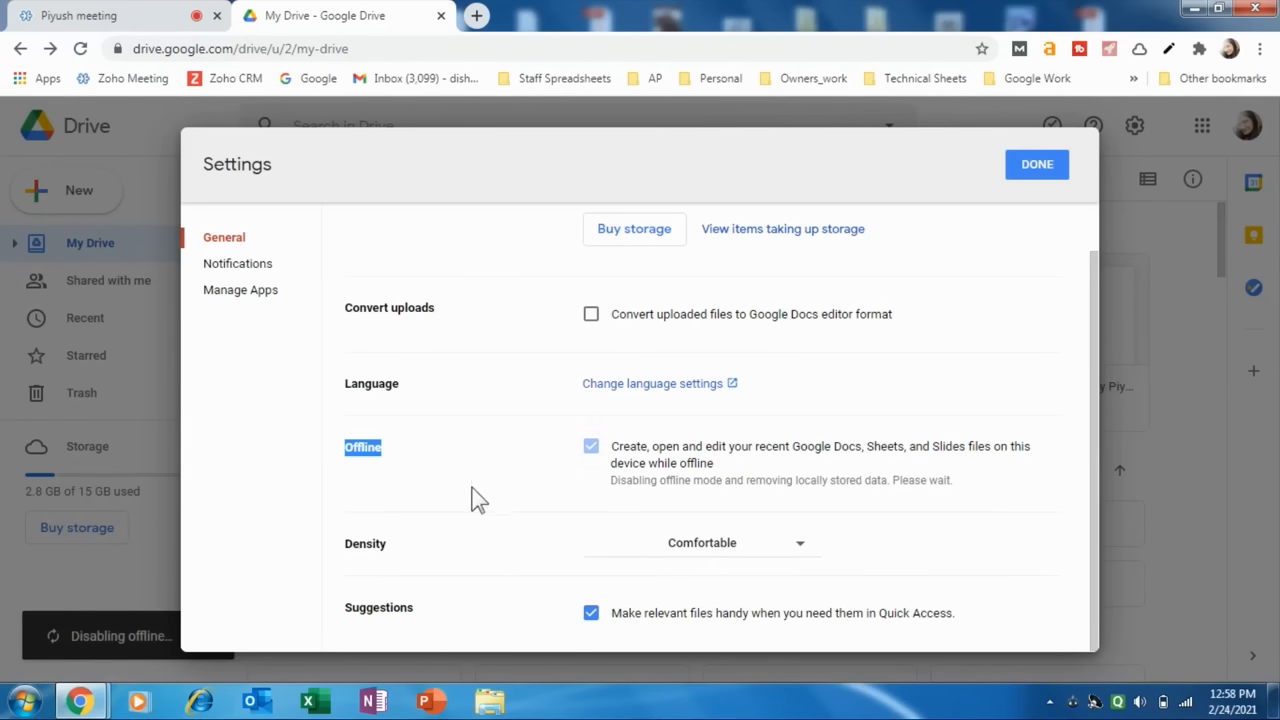
pyautogui.click(390, 486)
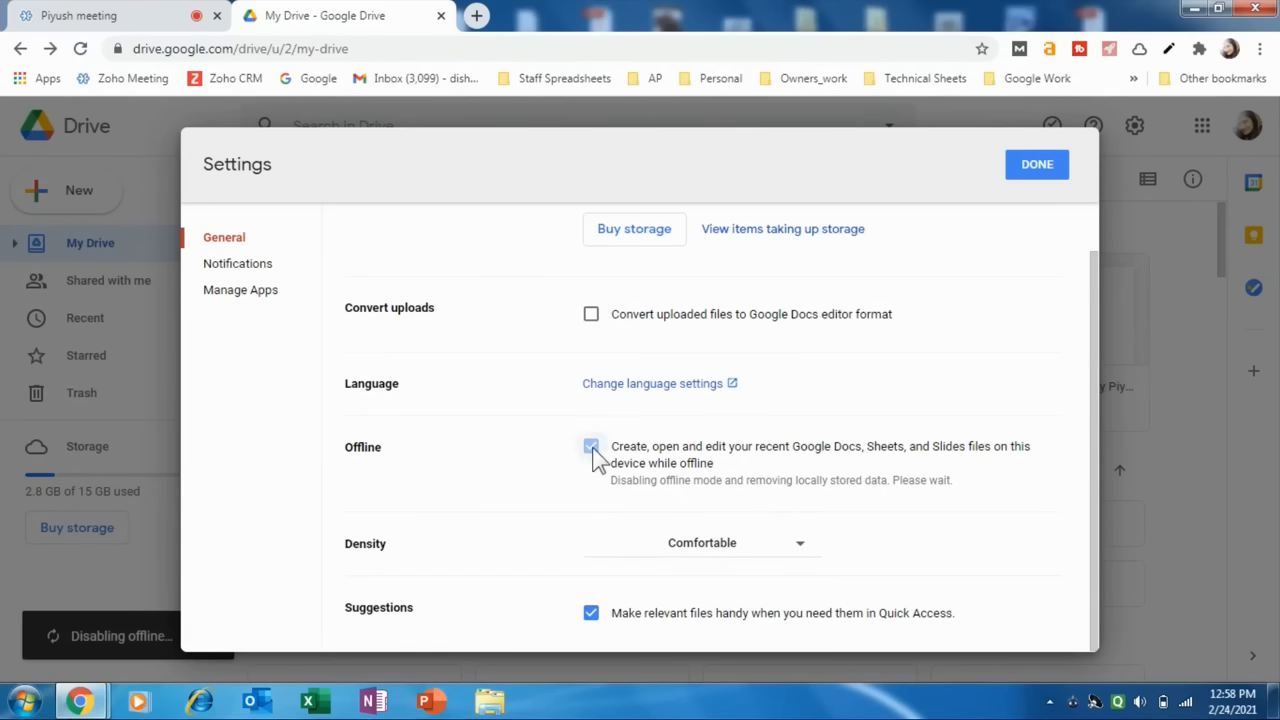
pyautogui.scroll(1, 425, 489)
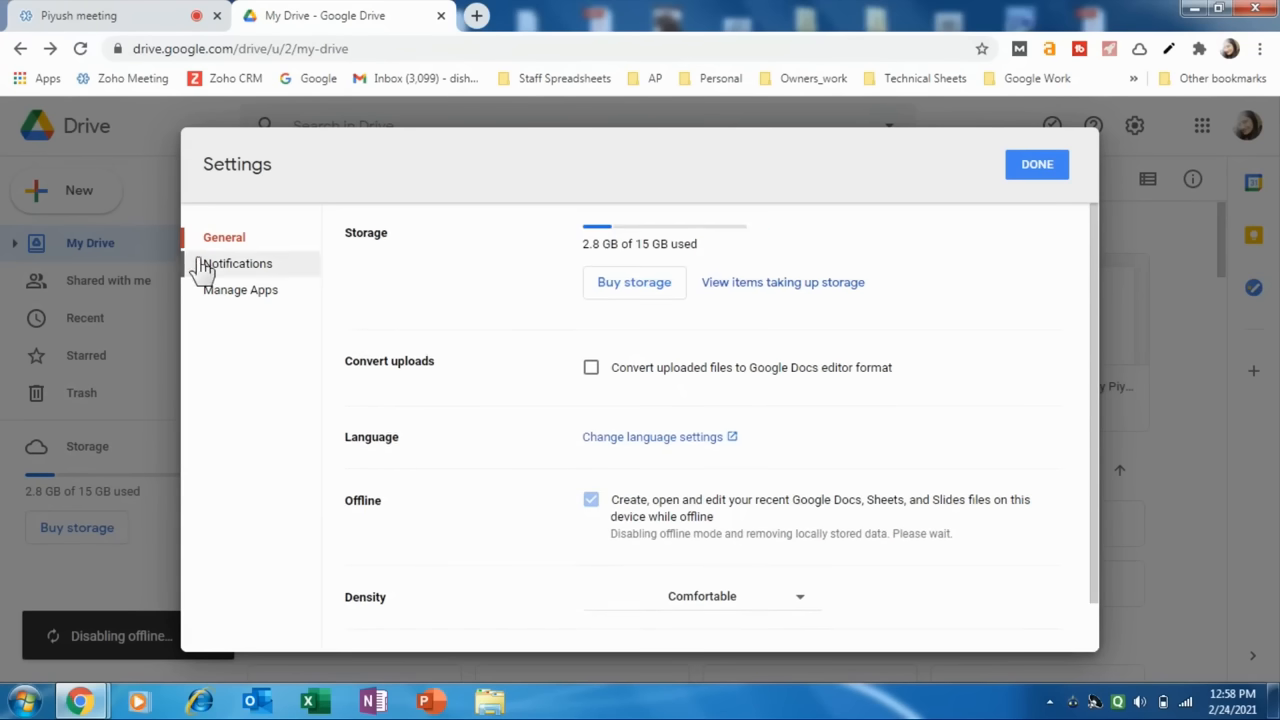
pyautogui.click(1040, 166)
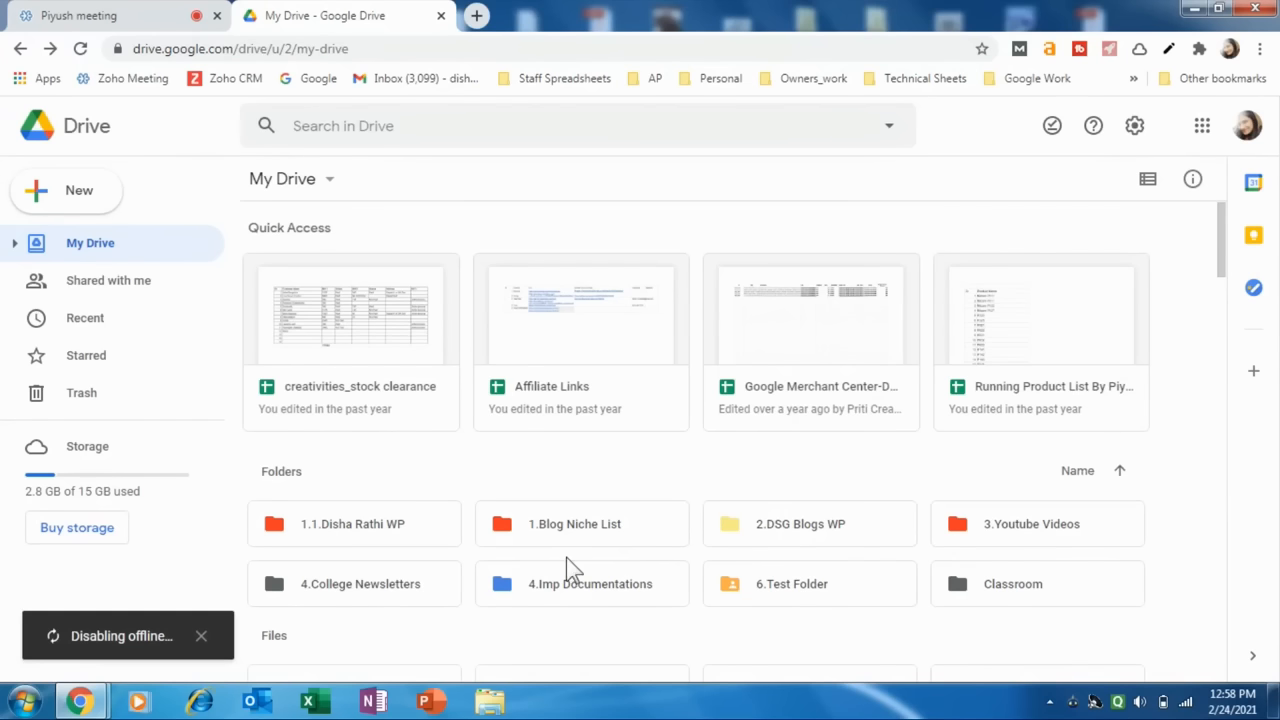
# Look over the My Drive folders and switch to the running Zoho Meeting session.
pyautogui.scroll(-1, 720, 512)
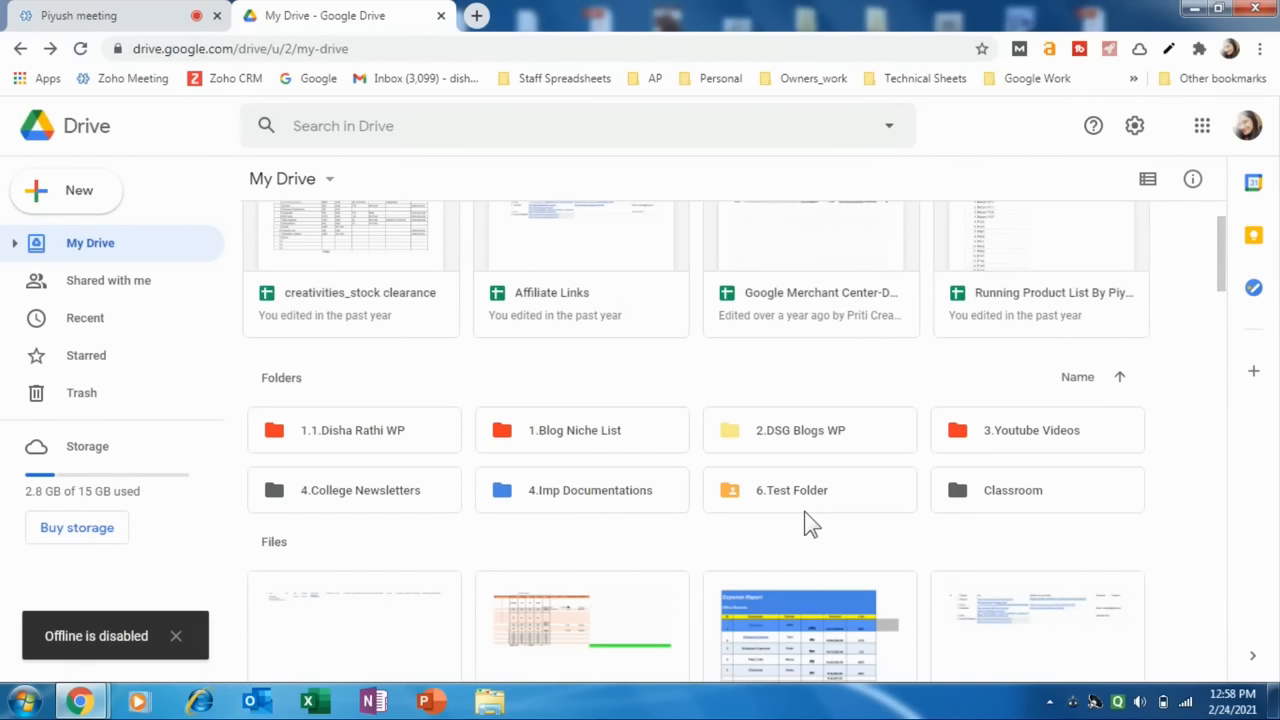
pyautogui.click(86, 15)
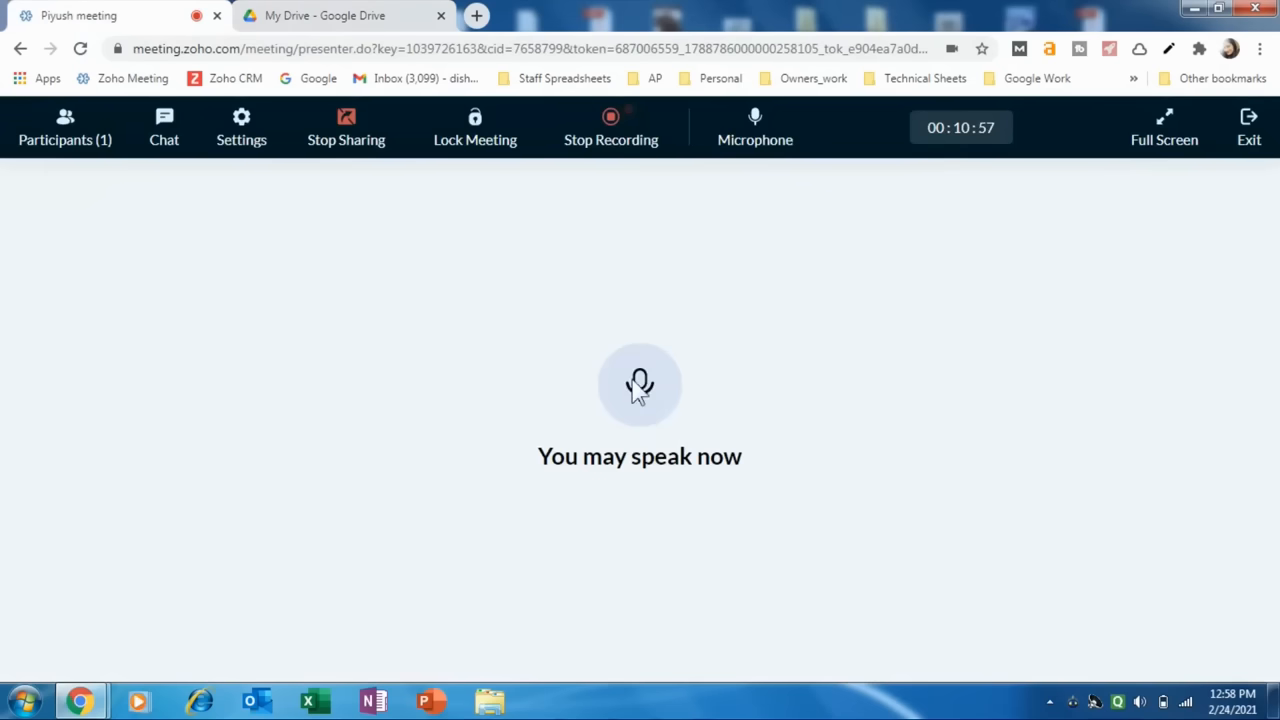